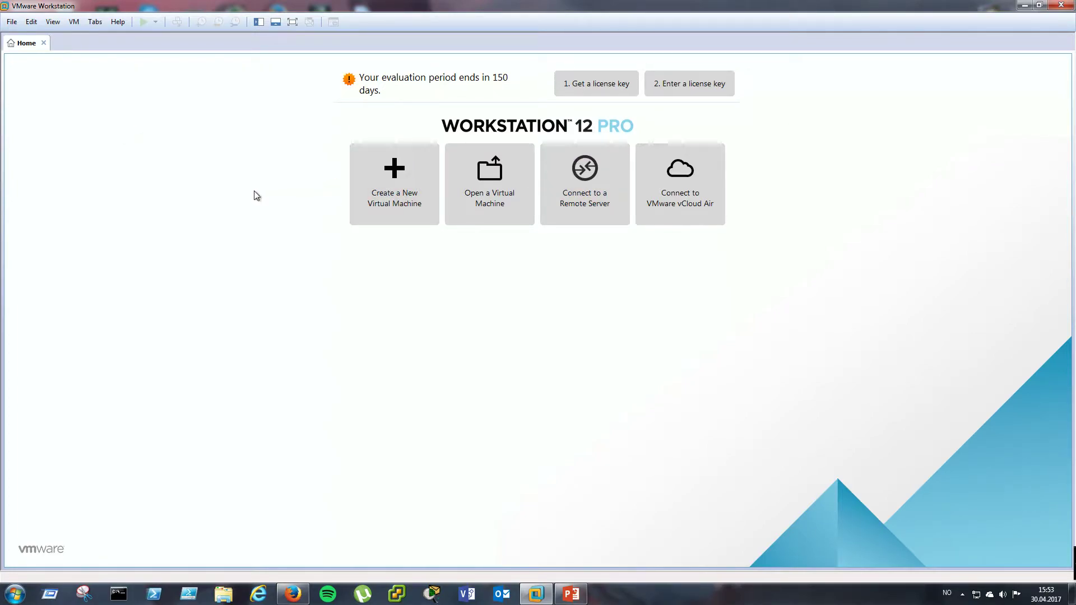
- Start a Custom new virtual machine and compare Workstation 12.x and 8.x hardware compatibility
left_click(397, 179)
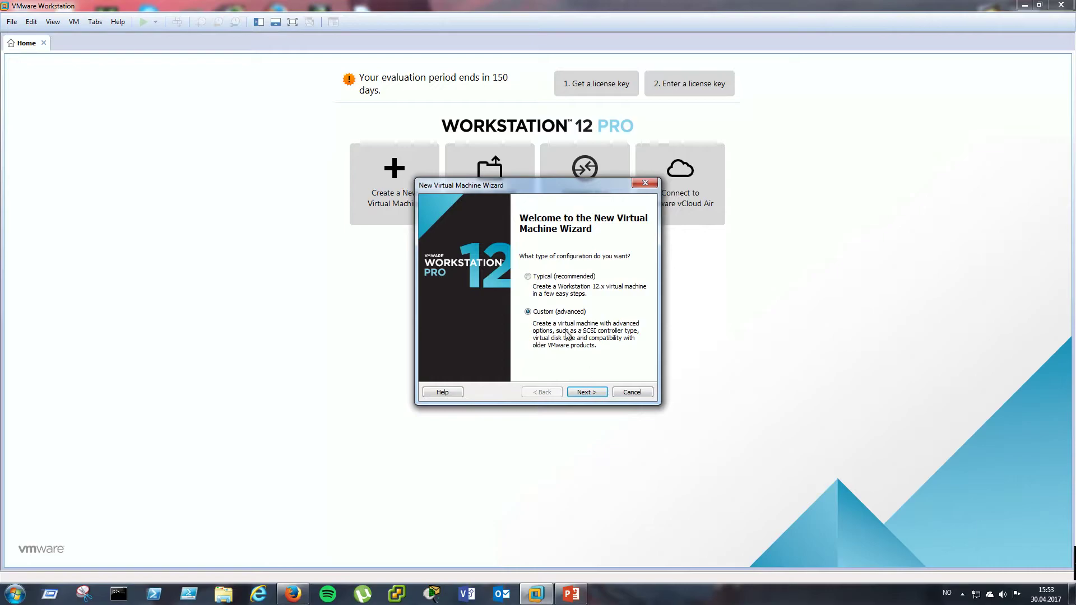
left_click(597, 393)
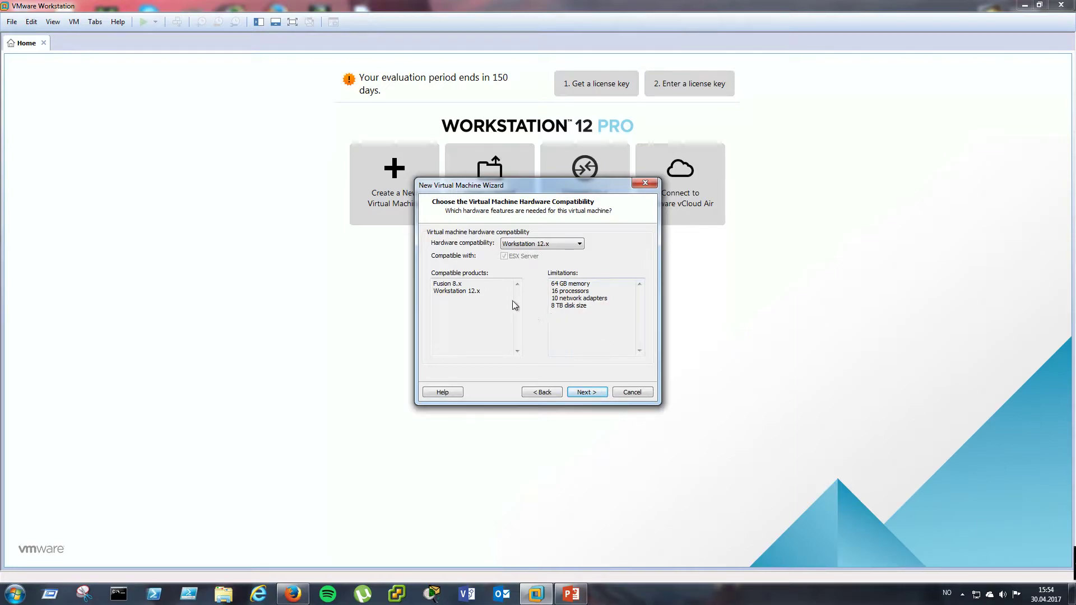
left_click(560, 245)
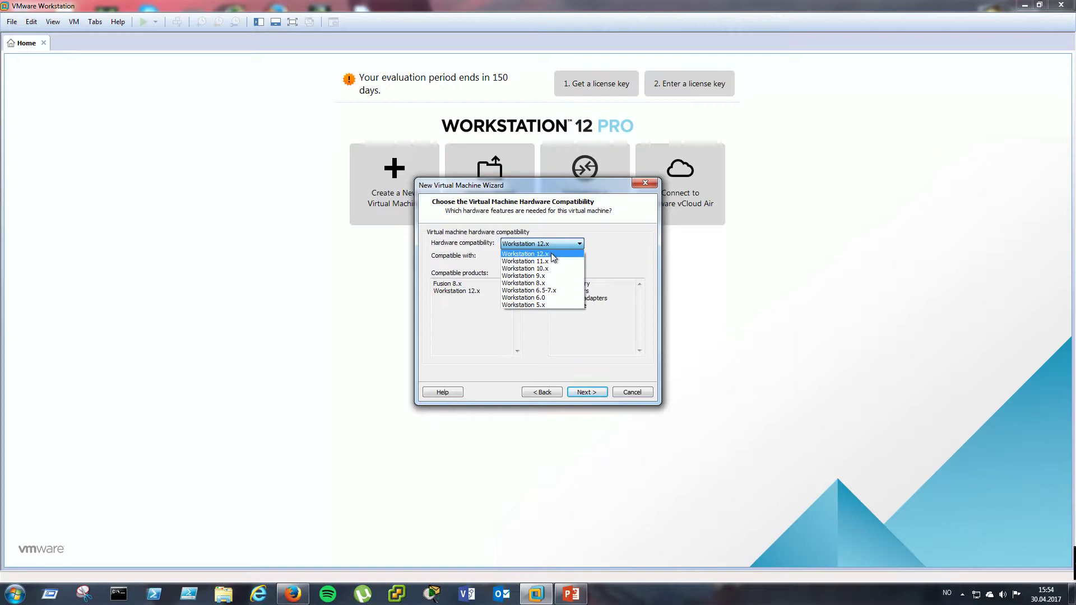
left_click(551, 253)
left_click(467, 327)
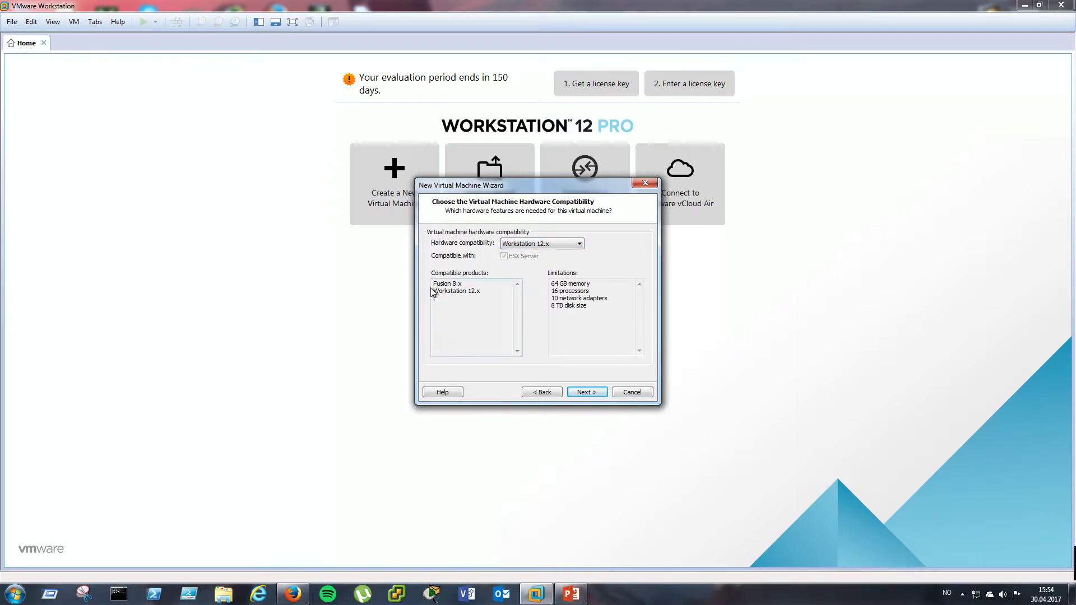
left_click(564, 244)
left_click(547, 283)
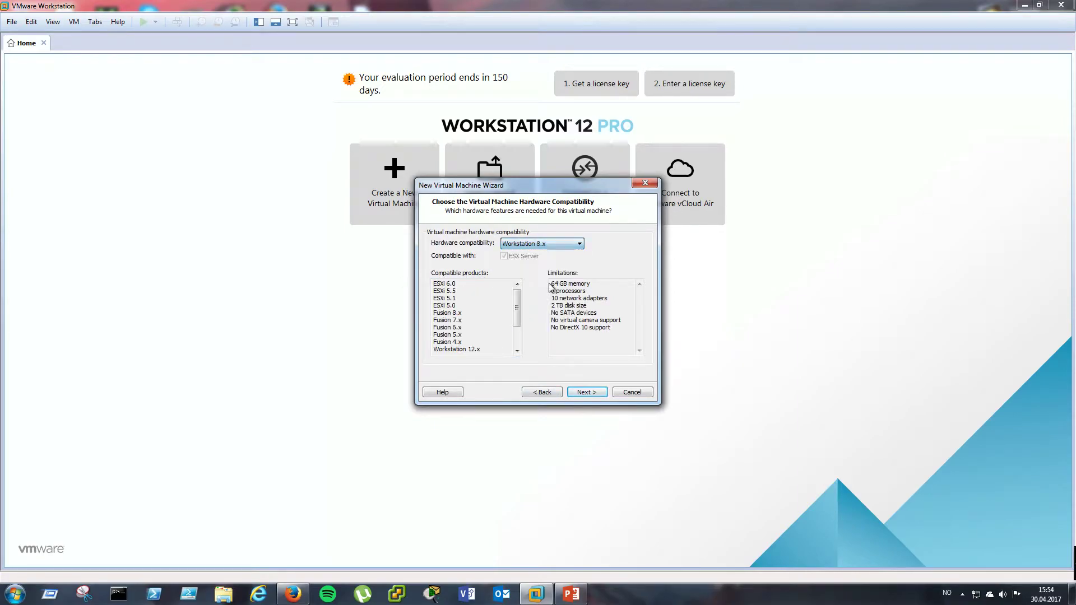
left_click_drag(520, 302, 433, 282)
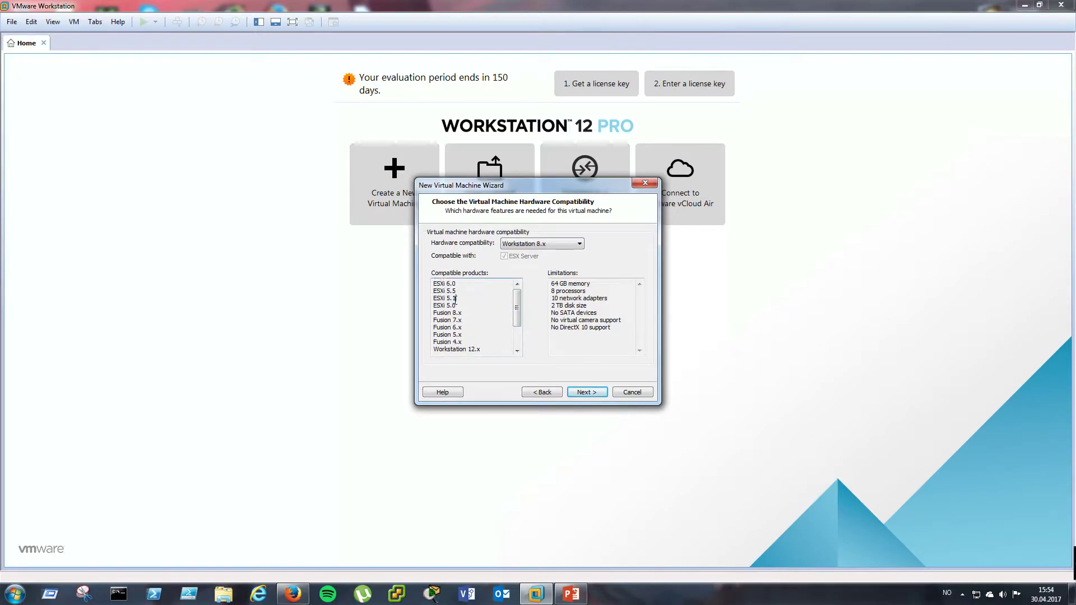
- Compare 6.5-7.x and 9.x compatibility, then settle on Workstation 12.x and continue
left_click(541, 244)
left_click(541, 290)
mouse_move(519, 302)
left_mouse_down()
mouse_move(516, 334)
mouse_move(518, 283)
left_mouse_up()
left_click(552, 245)
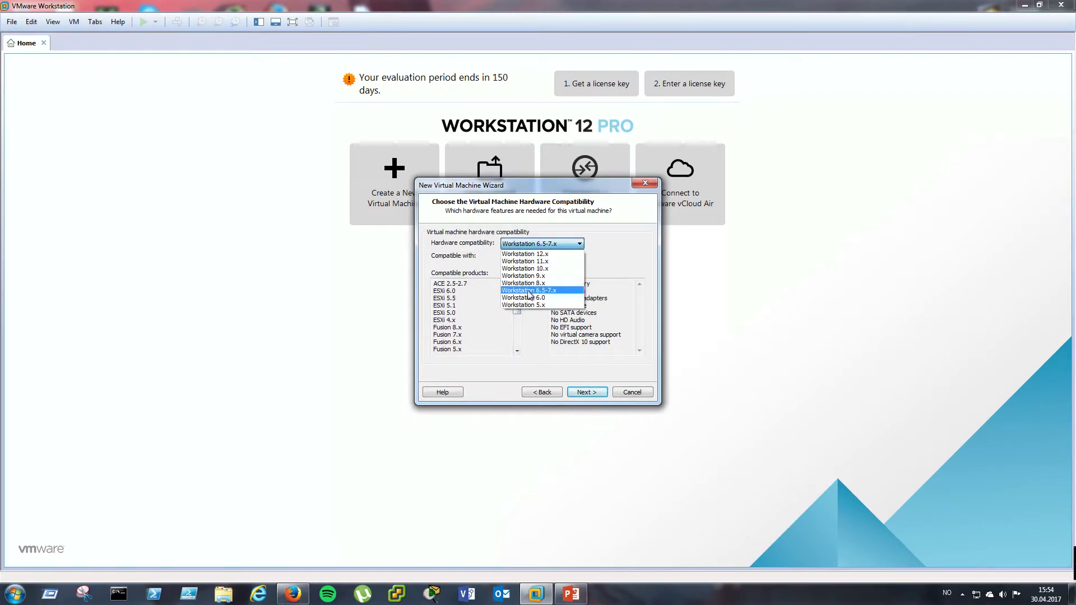
left_click(536, 276)
left_click(546, 243)
left_click(541, 252)
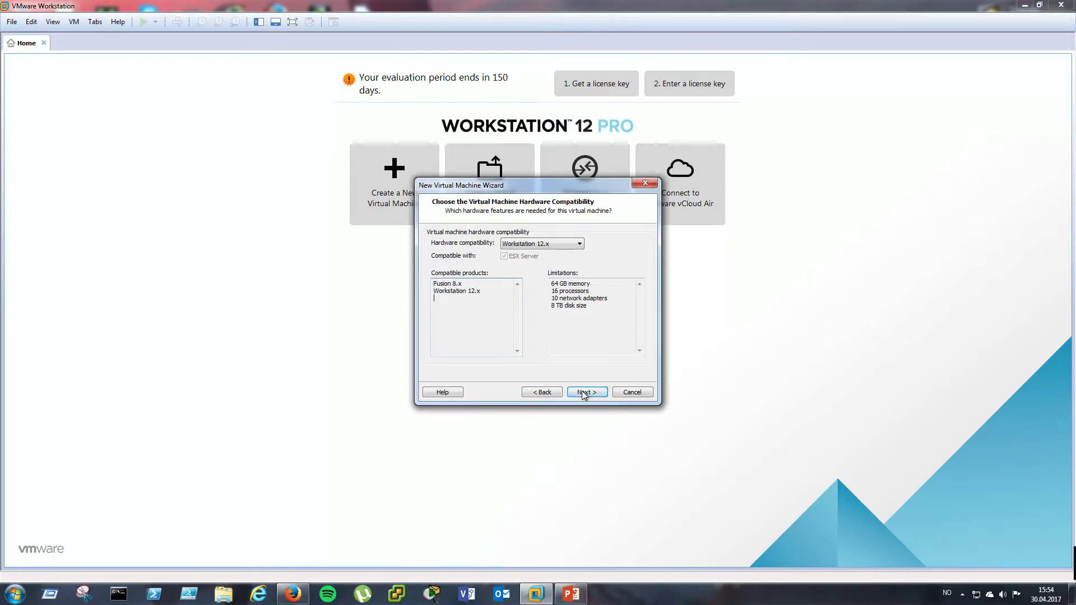
left_click(602, 390)
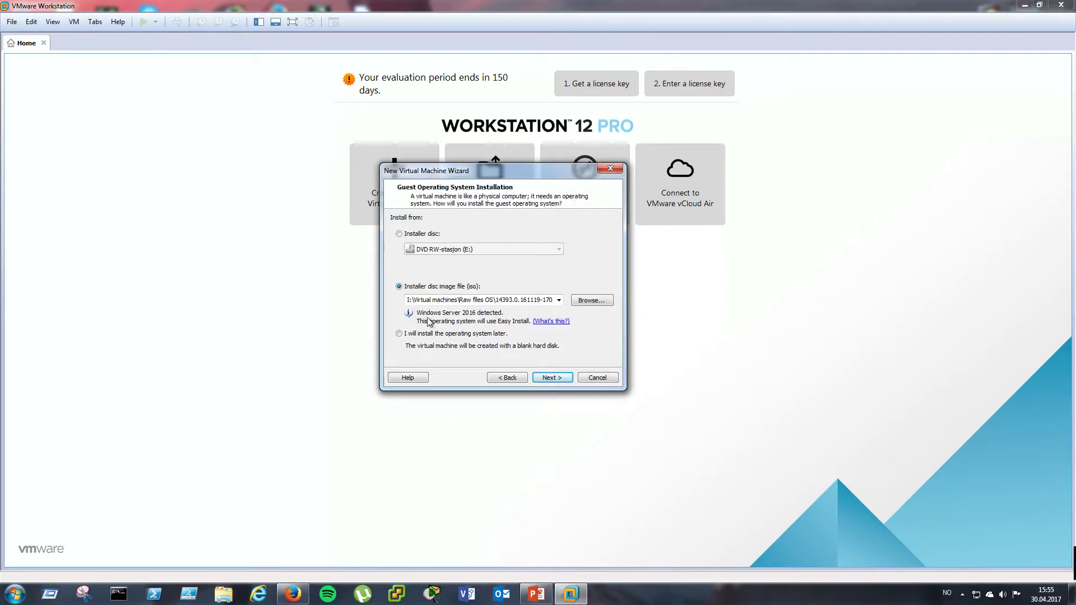
- Choose to install the OS later with Microsoft Windows, version Windows Server 2016, as guest
left_click(399, 334)
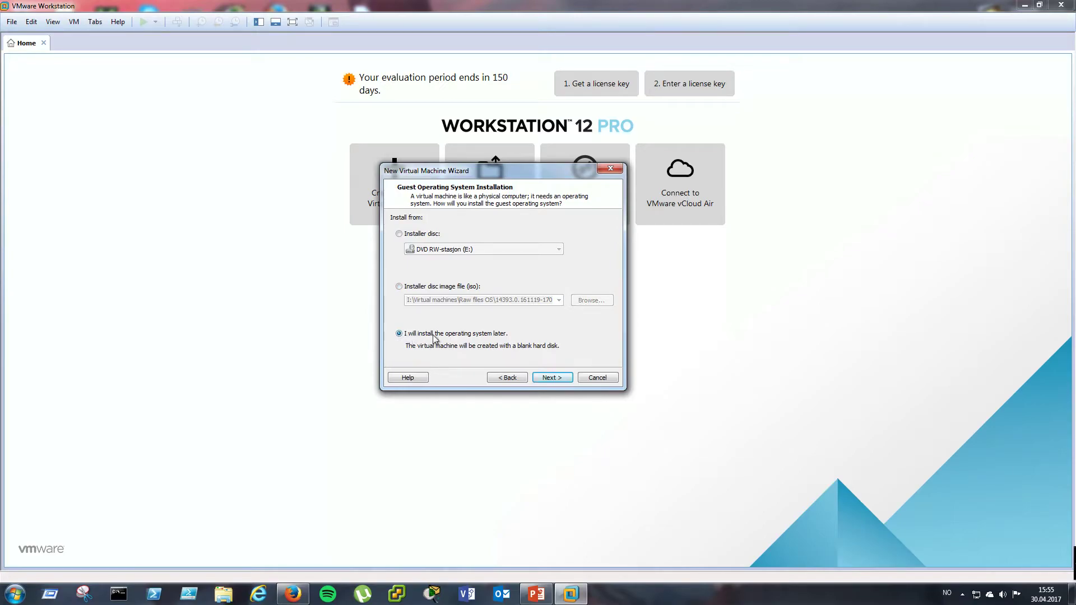
left_click(549, 379)
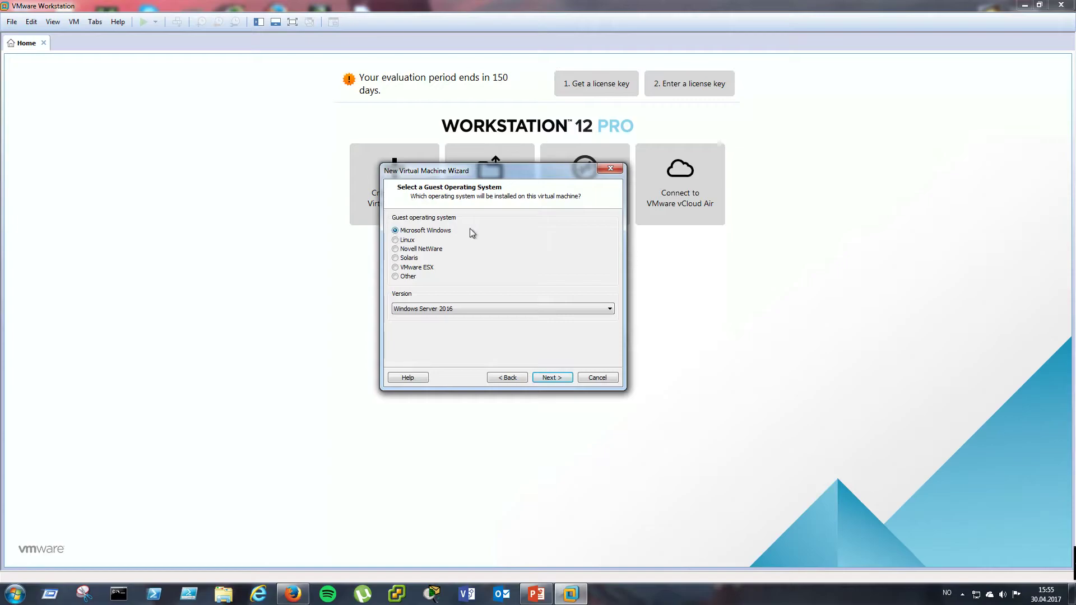
left_click(405, 310)
scroll(487, 345, "up", 1)
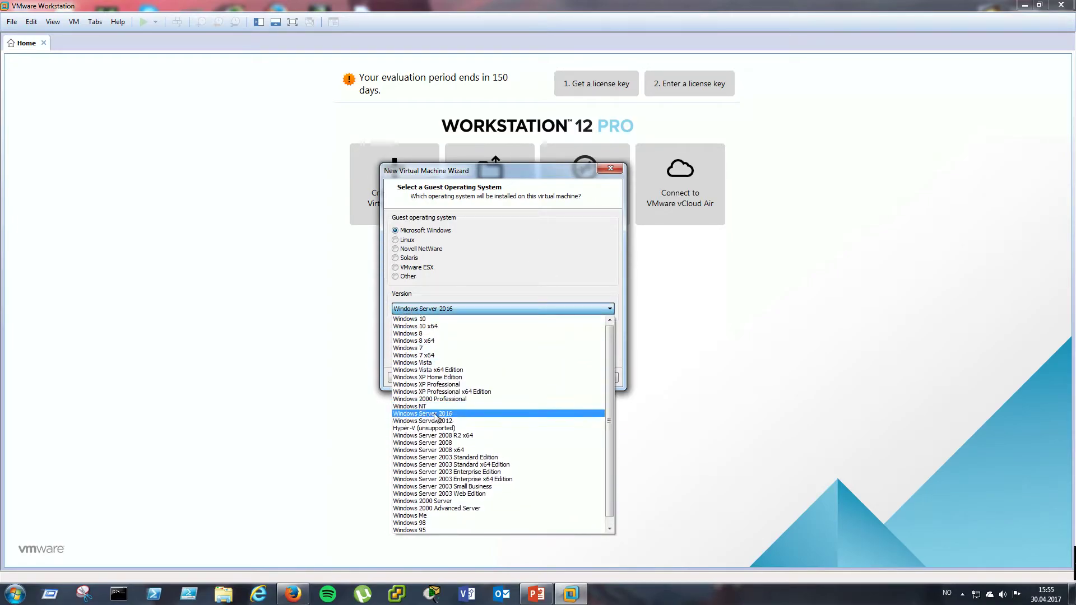
left_click(436, 414)
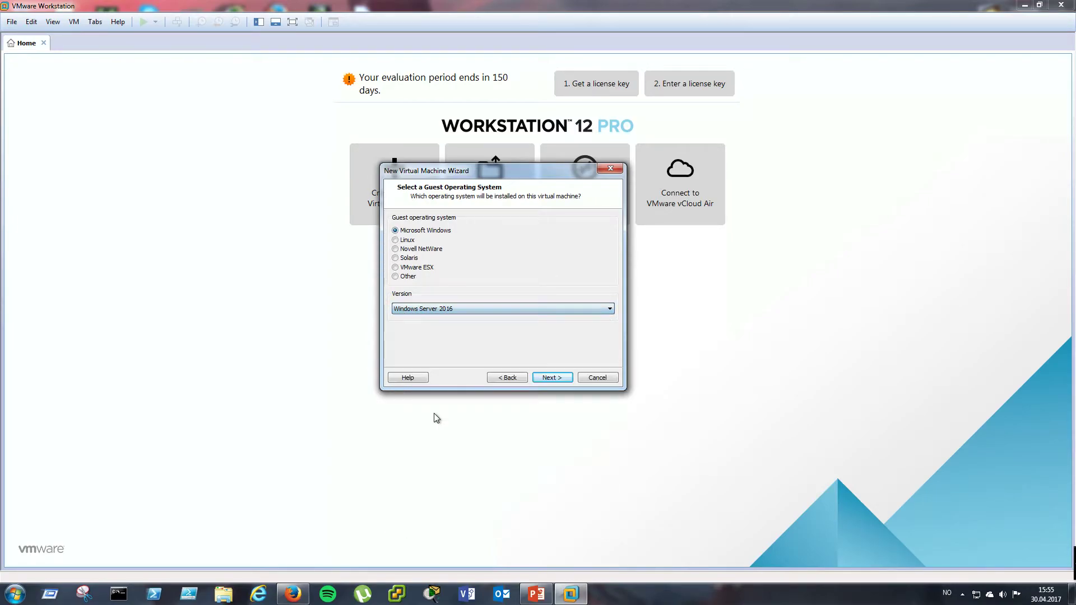
left_click(540, 378)
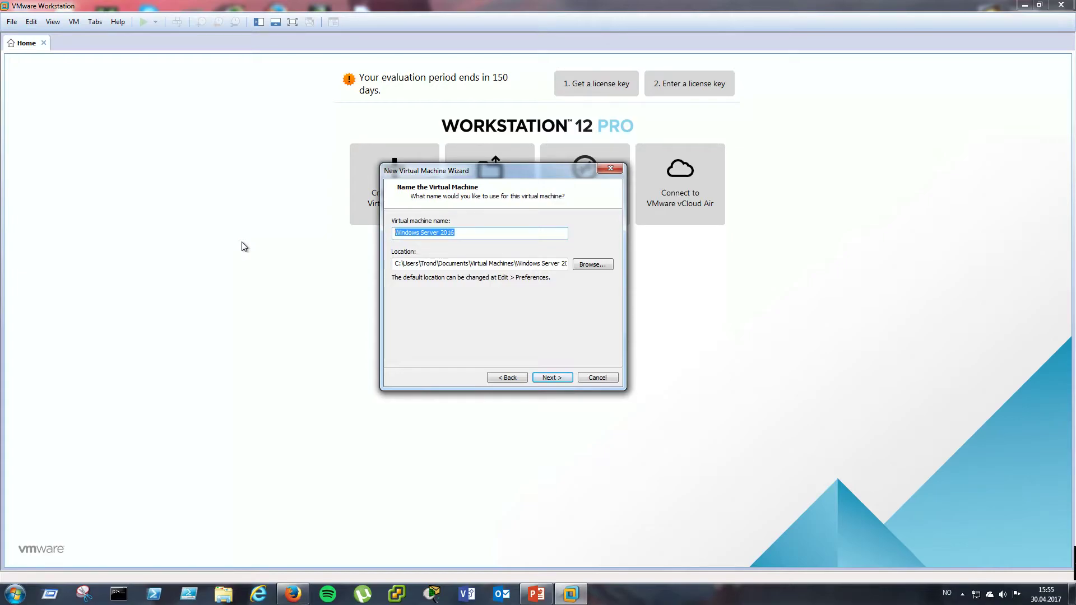
- Name the virtual machine SRV16DC1 and browse to Lokal disk (D:) for its location
type("SRV")
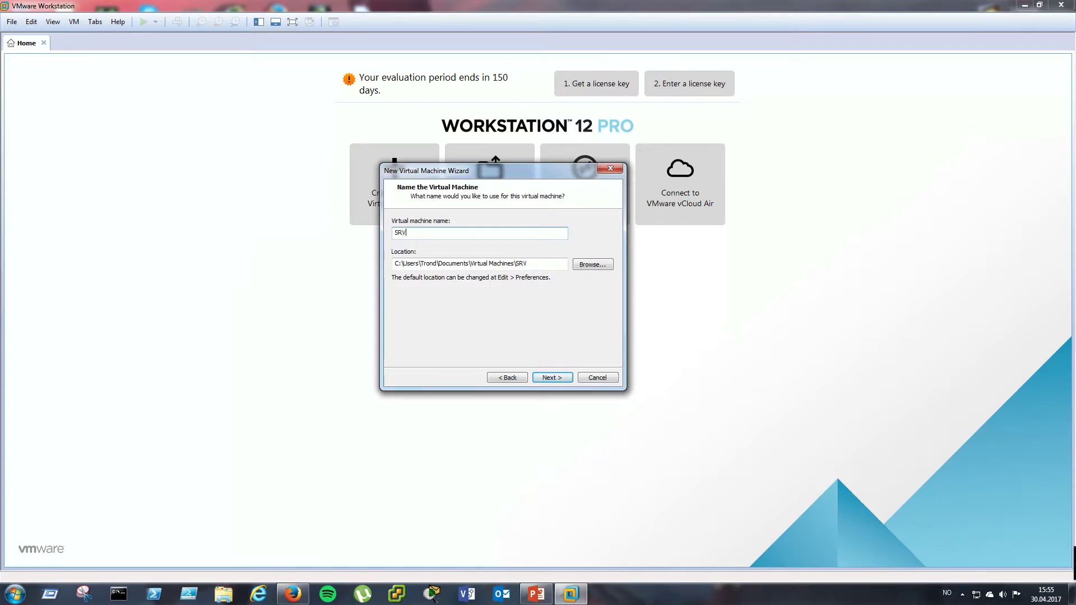
type("16DC1")
left_click(593, 266)
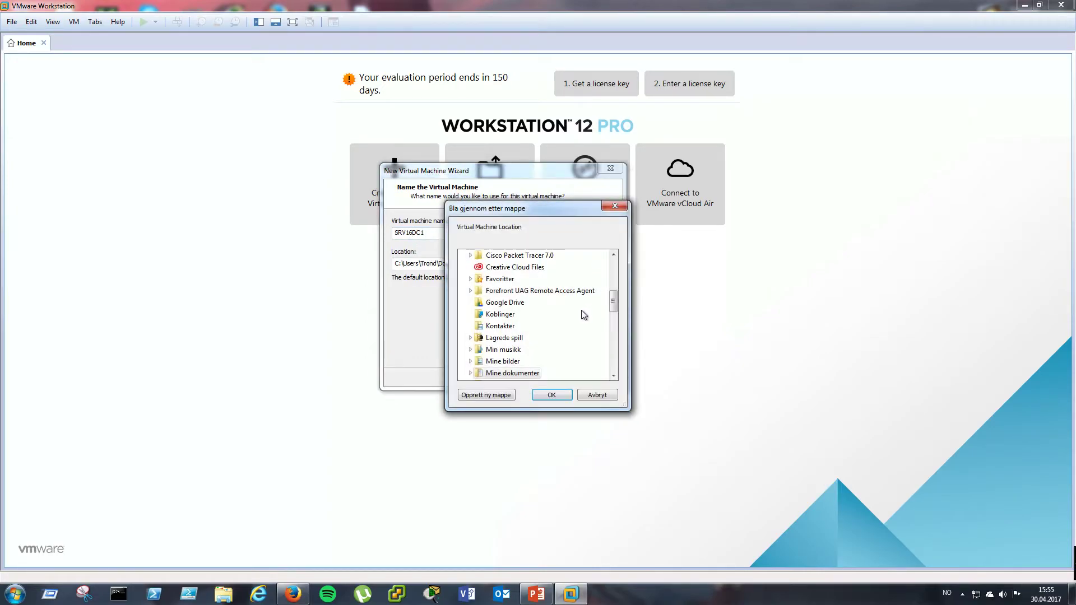
left_click_drag(614, 304, 616, 363)
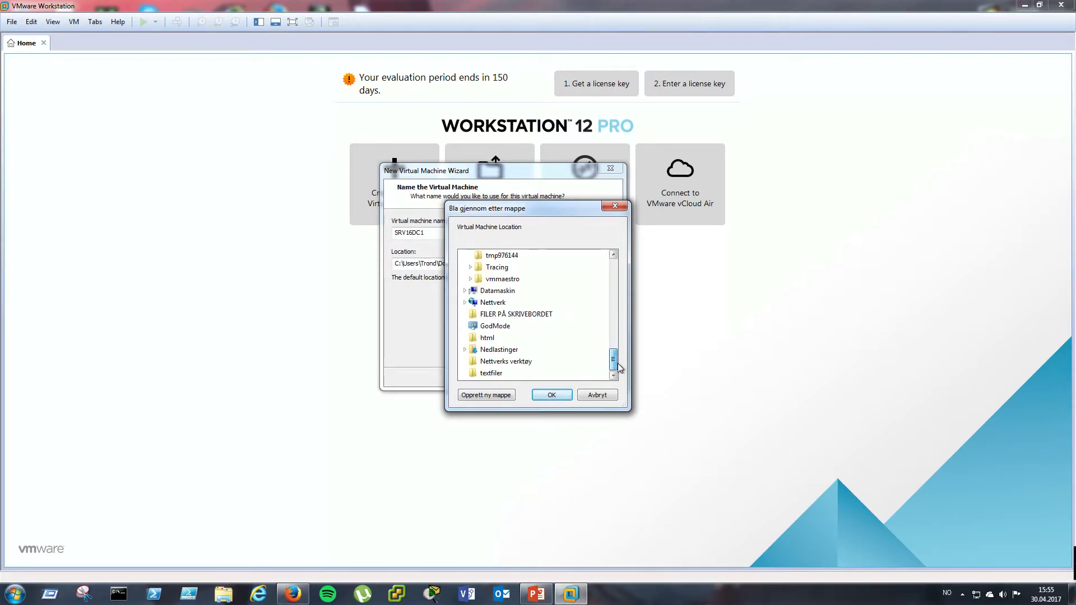
left_click(466, 292)
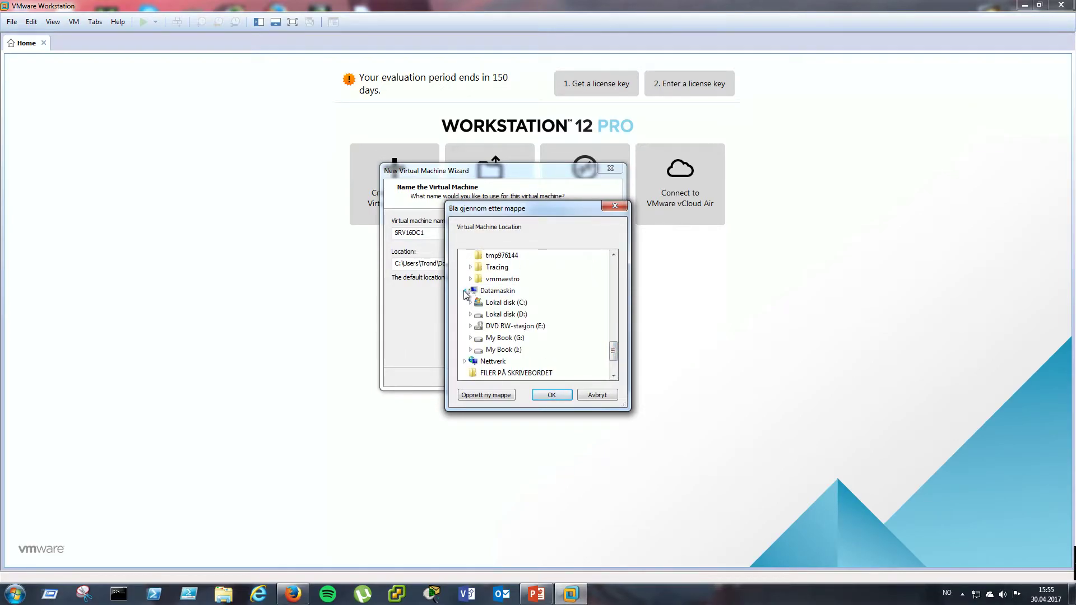
left_click(489, 316)
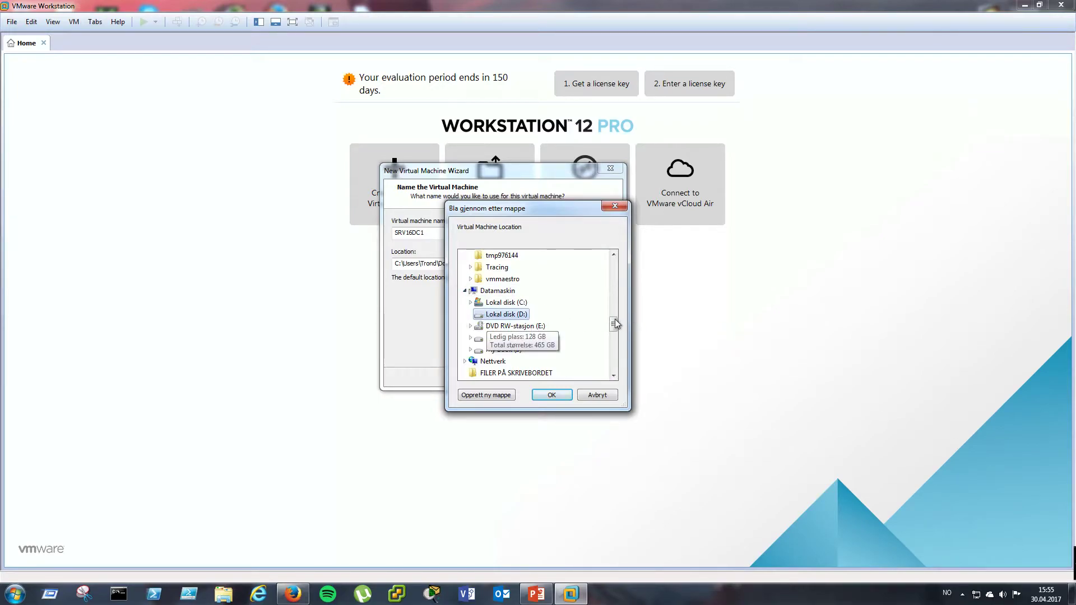
- Create a new SRV16DC1 folder inside Virtuelle maskiner and use it as the location
double_click(516, 315)
scroll(605, 328, "down", 5)
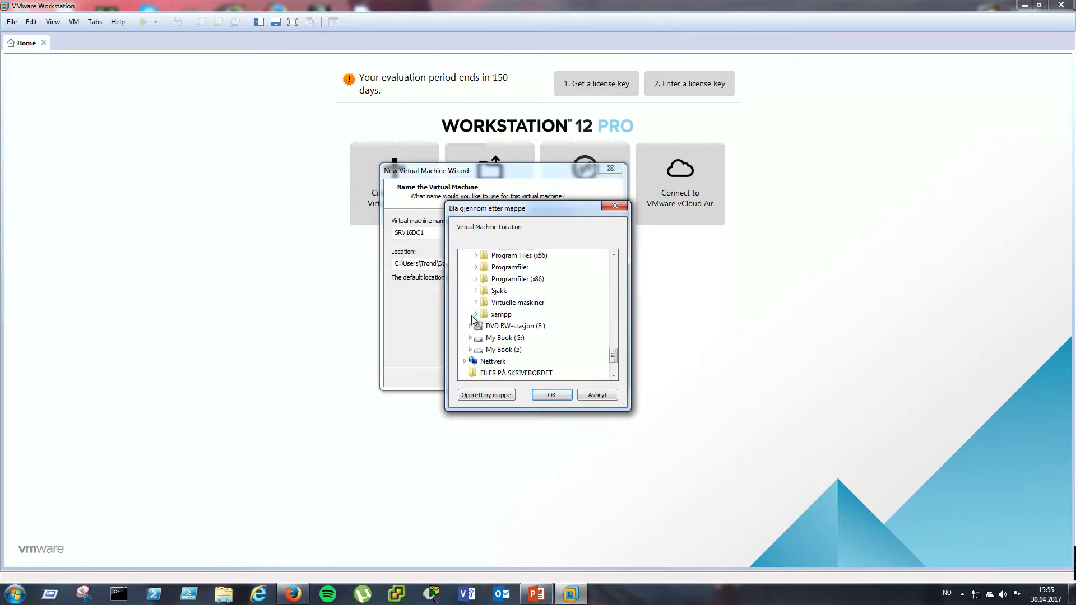
left_click(476, 303)
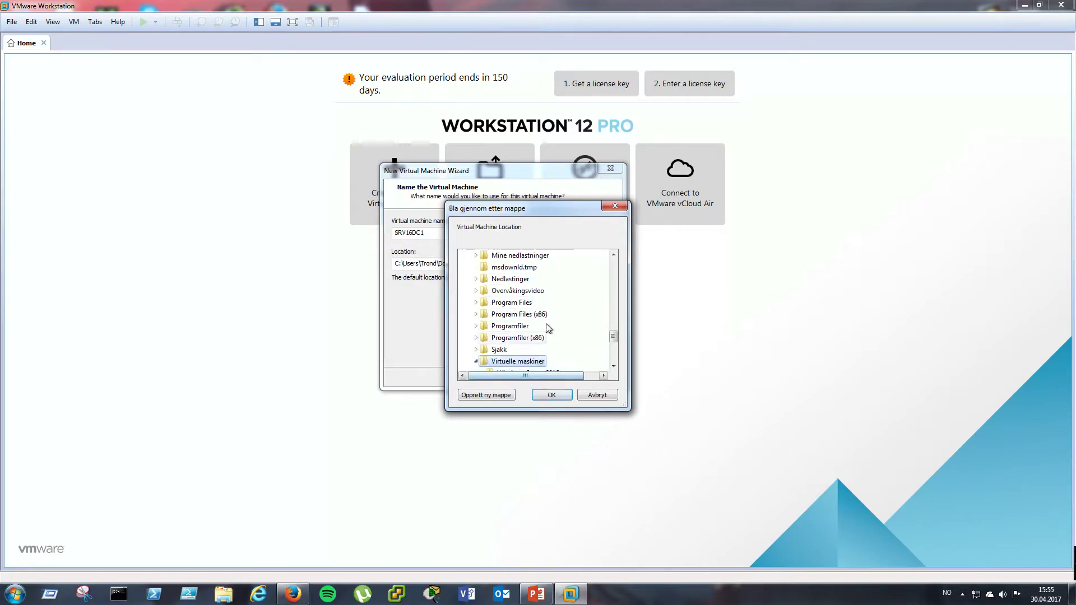
left_click(496, 396)
type("SRV16DC1")
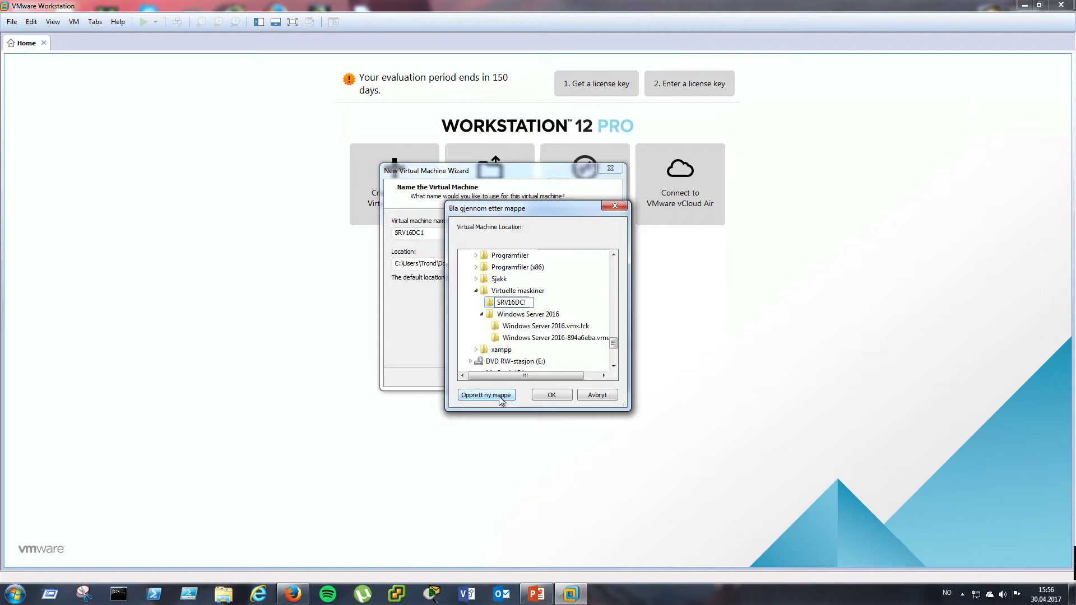
left_click(563, 395)
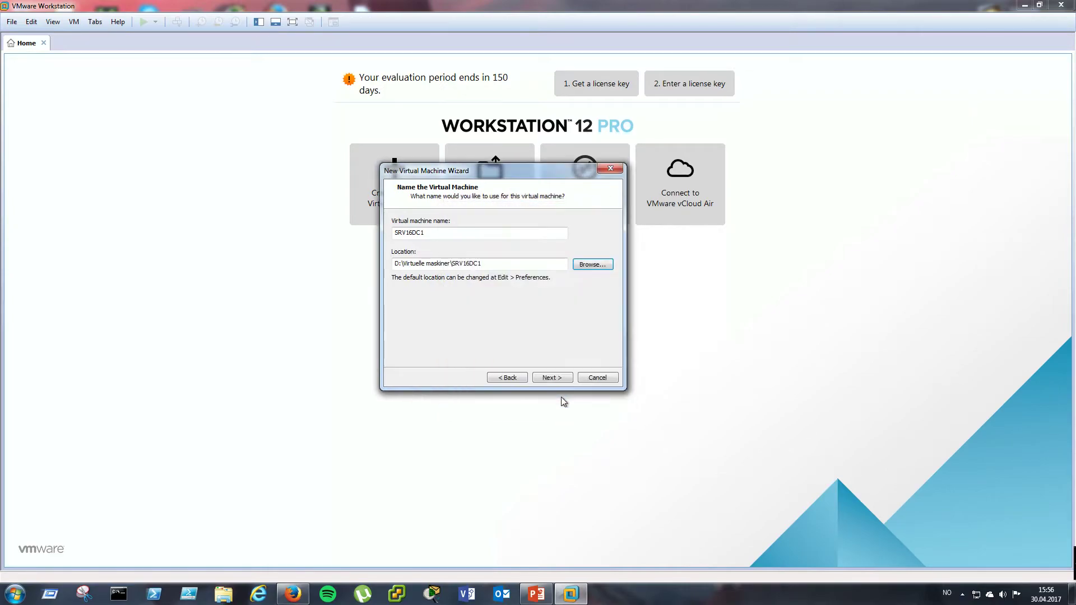
- Keep the default firmware type and leave the processor at 1 core per processor
left_click(553, 378)
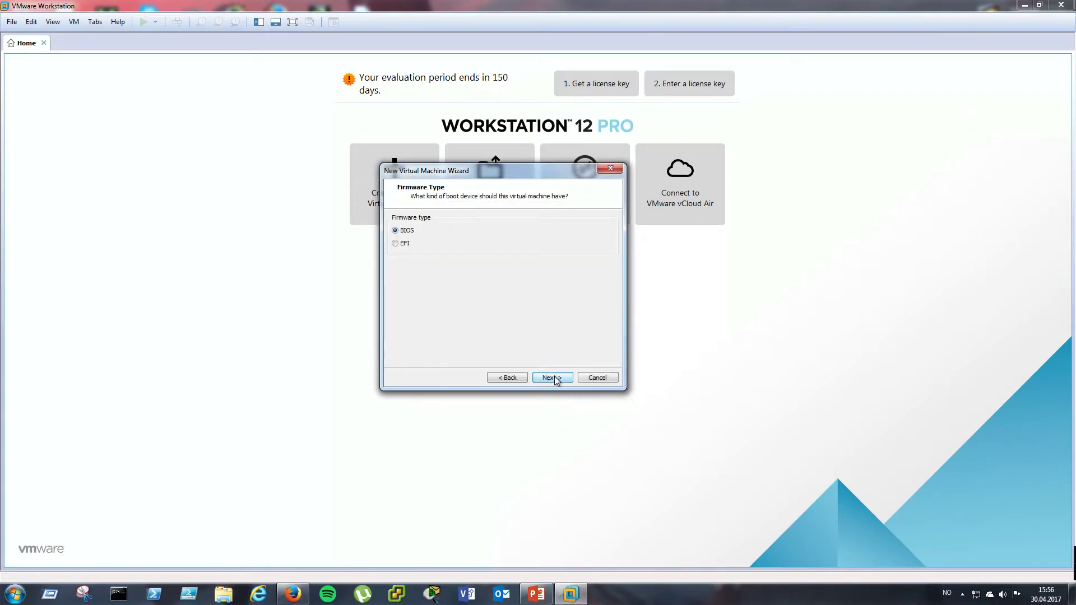
left_click(552, 378)
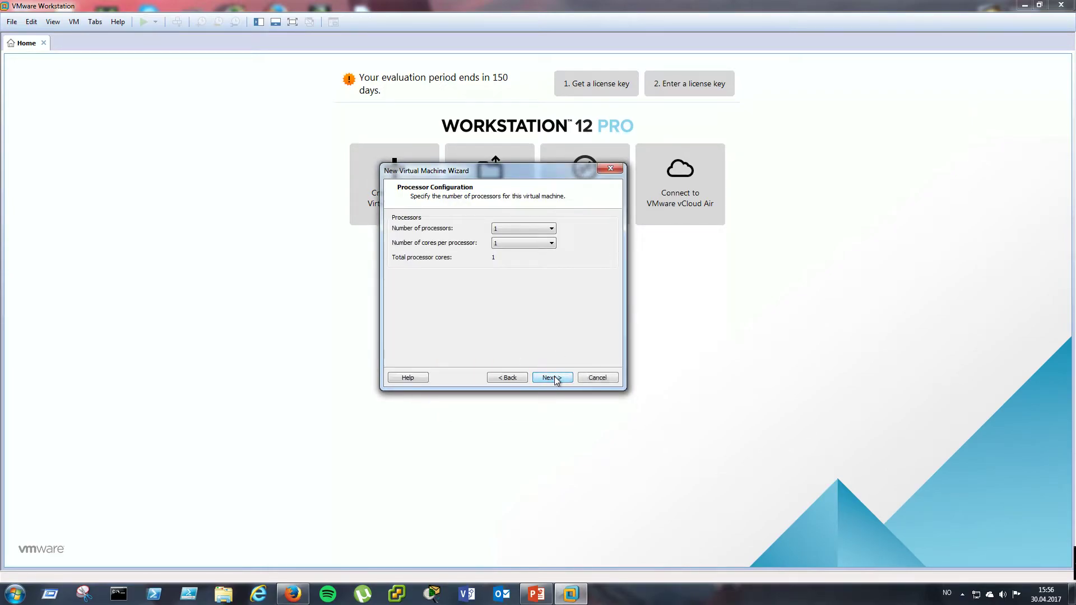
left_click(503, 378)
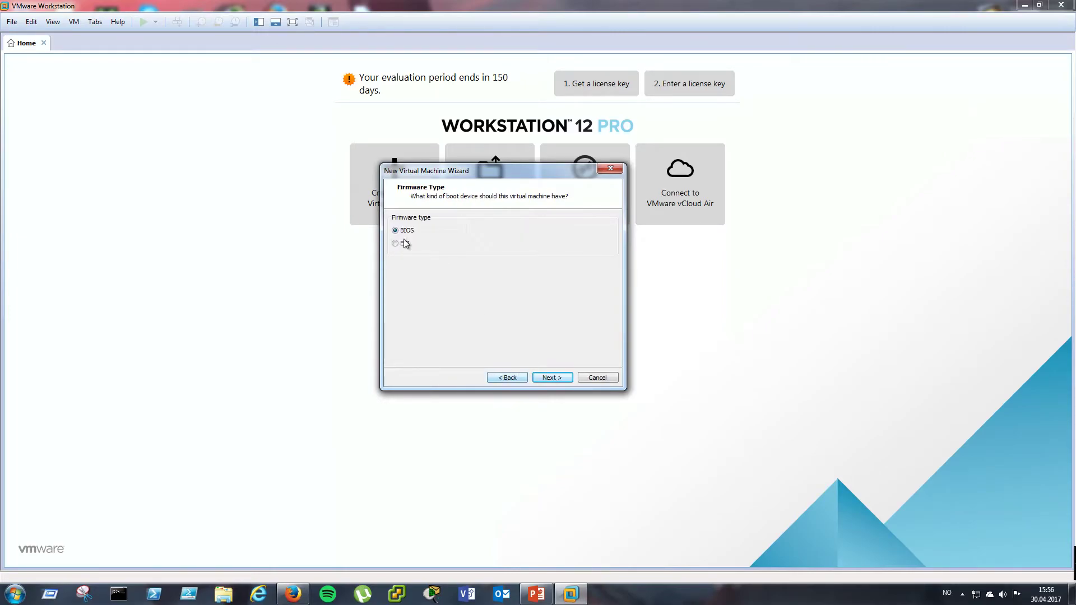
left_click(547, 379)
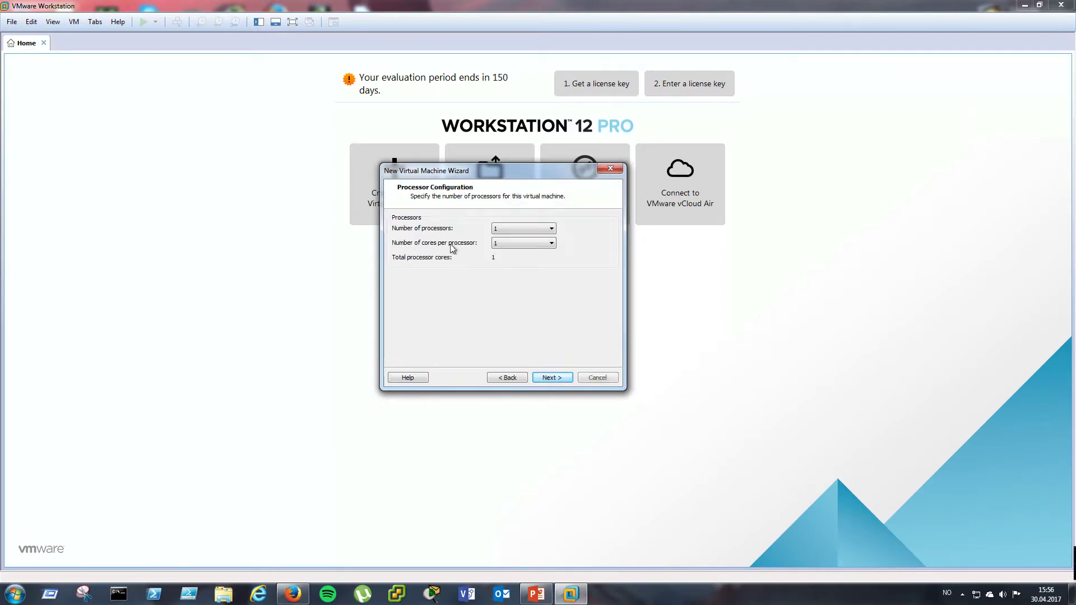
left_click(528, 245)
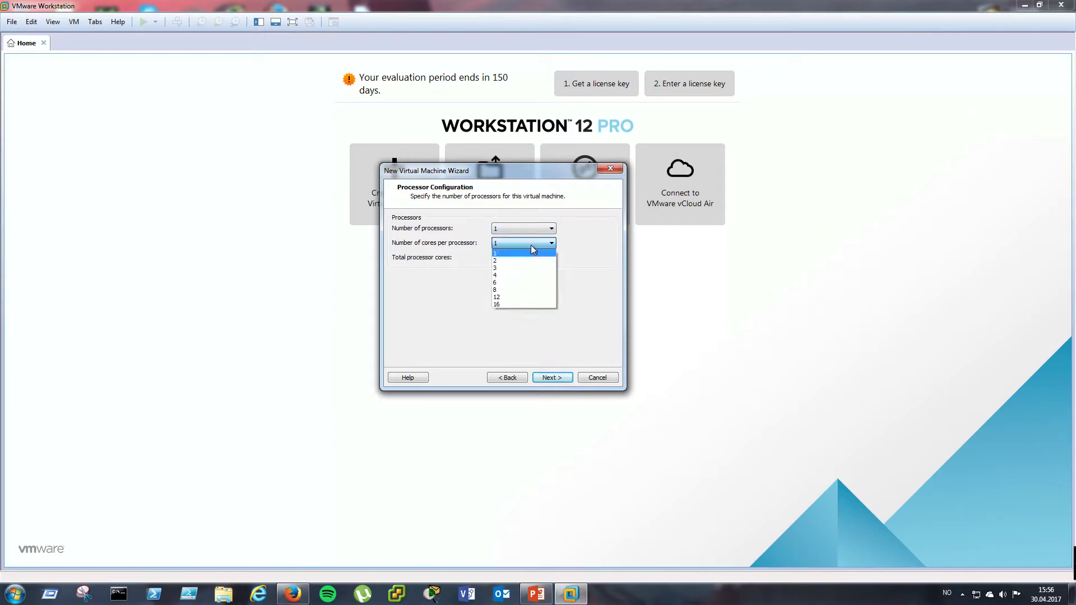
left_click(575, 247)
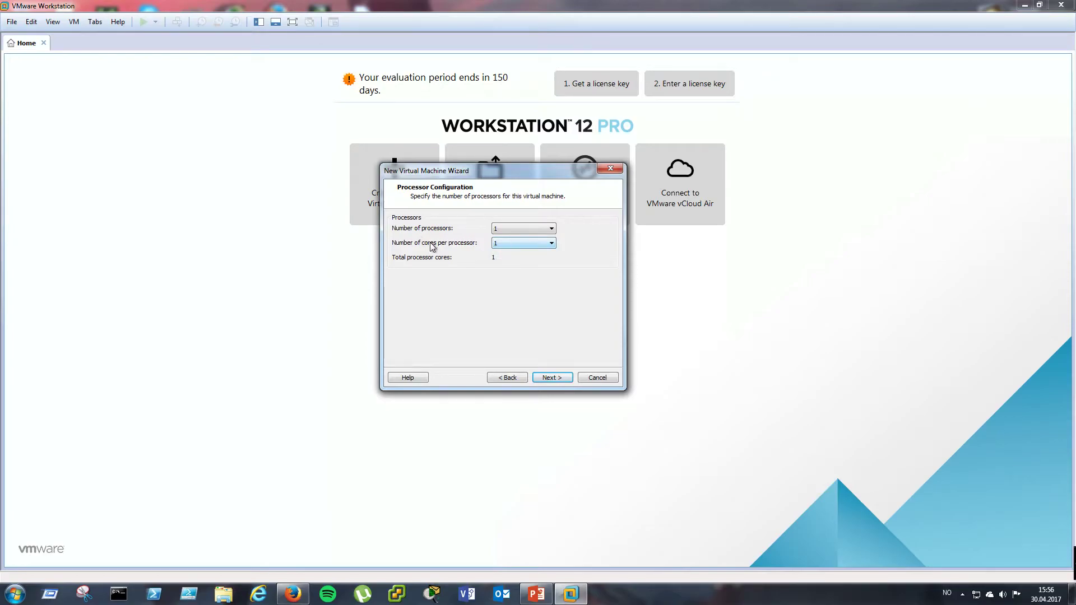
left_click(532, 251)
left_click(531, 250)
- Raise the VM memory from 2048 MB to 4096 MB and continue
left_click(542, 379)
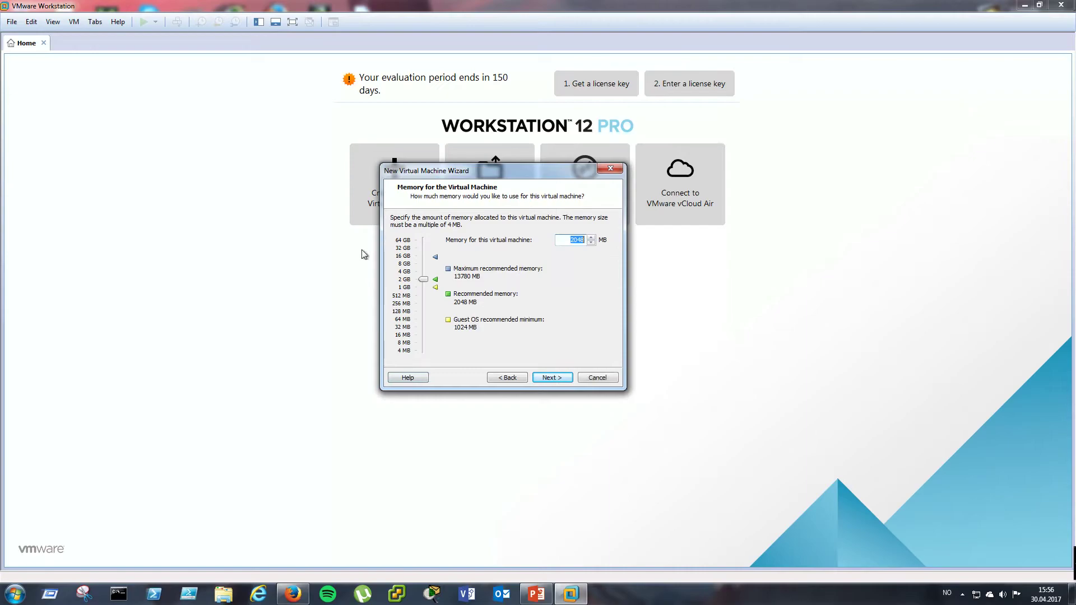
left_click_drag(426, 284, 424, 272)
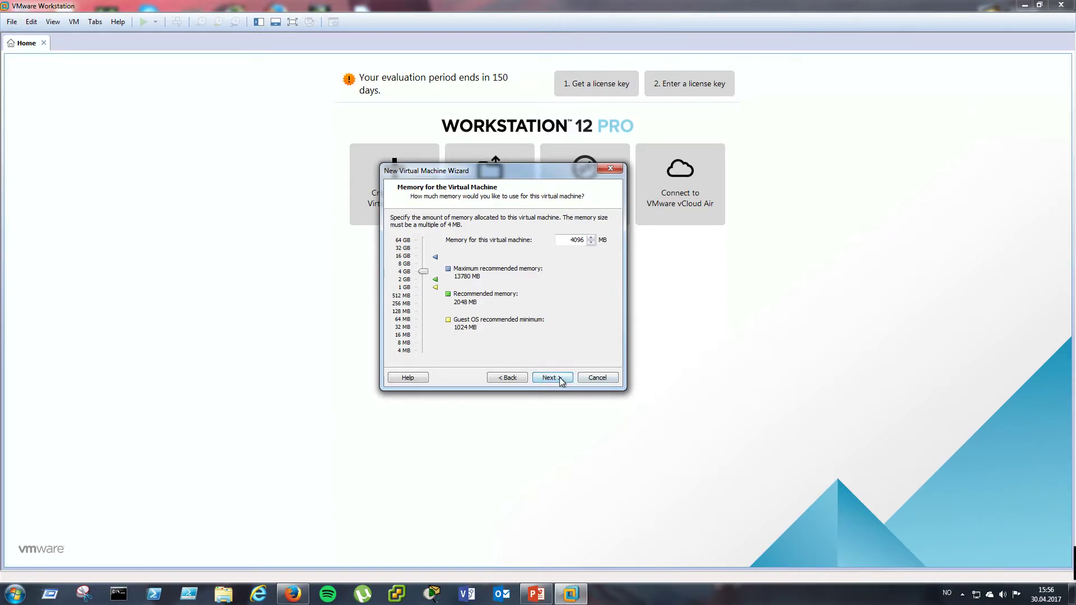
left_click(562, 379)
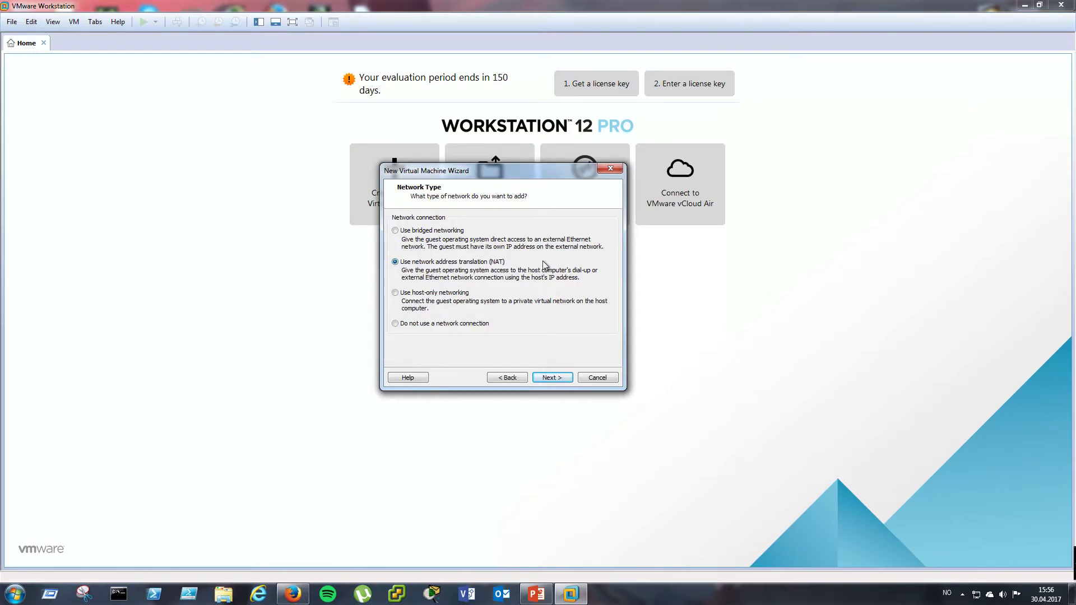
- Keep NAT, LSI Logic SAS and SCSI, and create a new 50 GB disk as SRV16DC1.vmdk
left_click(554, 378)
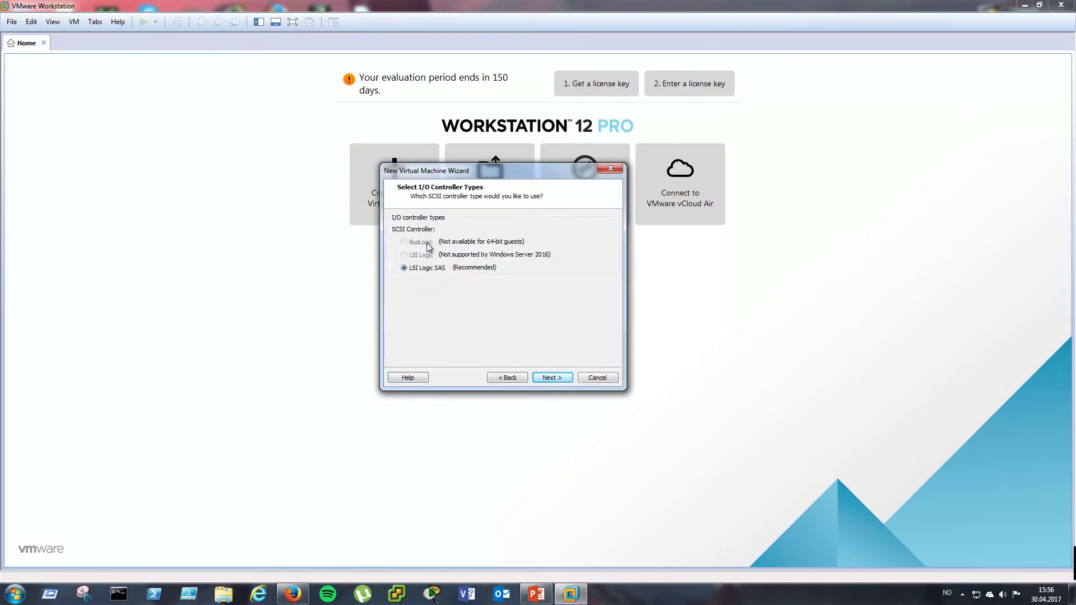
left_click(554, 377)
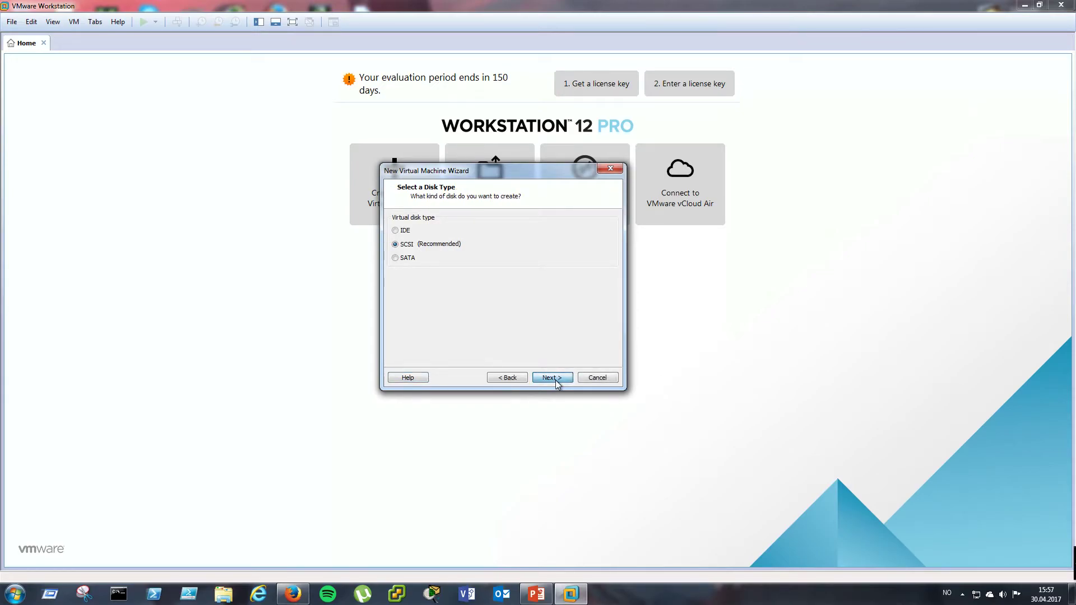
left_click(555, 379)
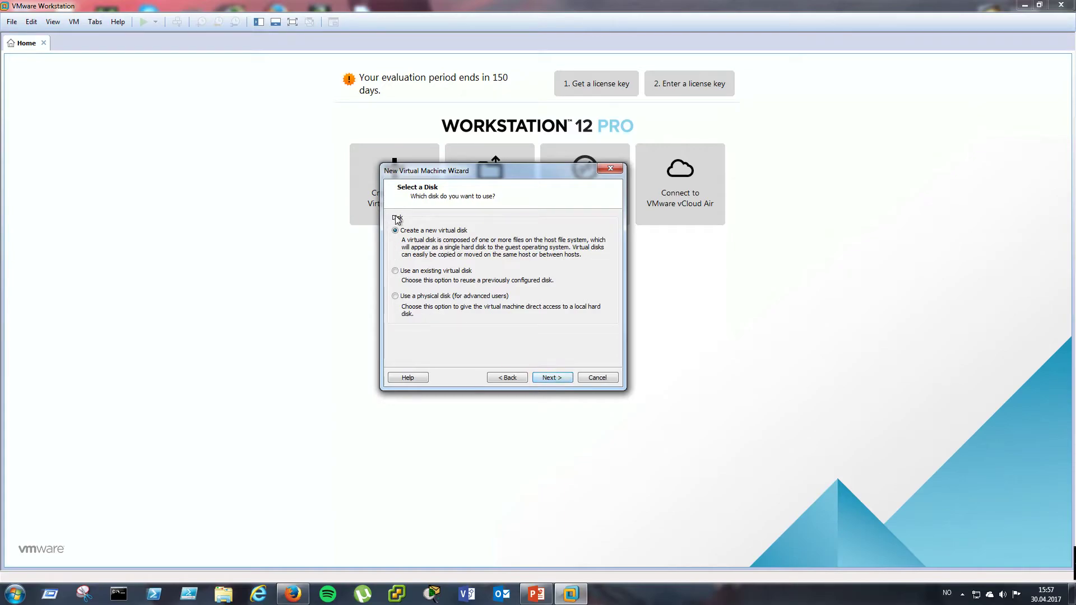
left_click(563, 379)
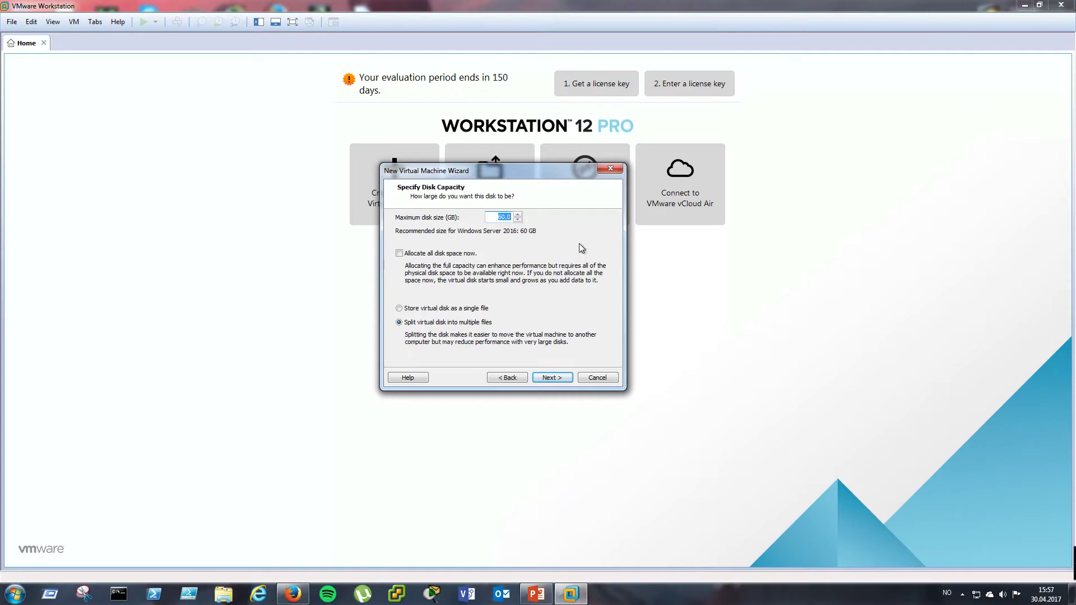
type("50")
left_click(551, 378)
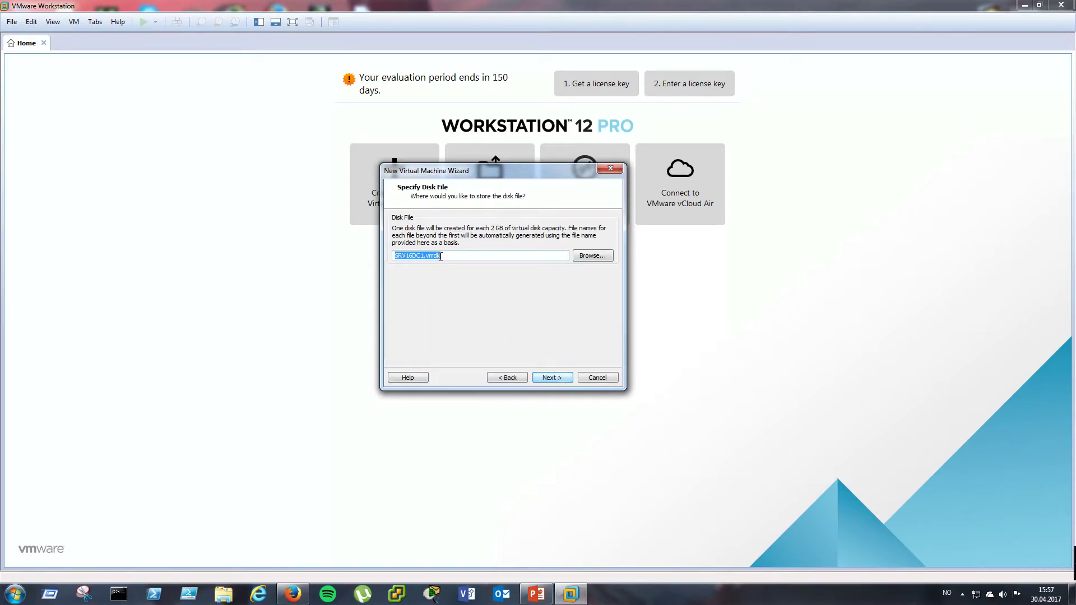
left_click(552, 378)
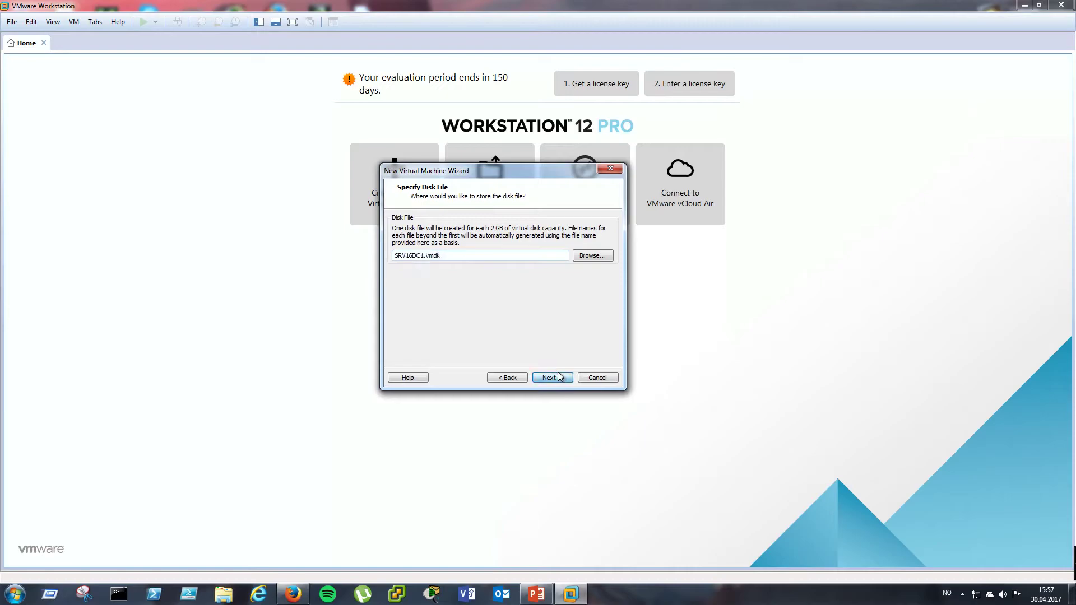
left_click(426, 329)
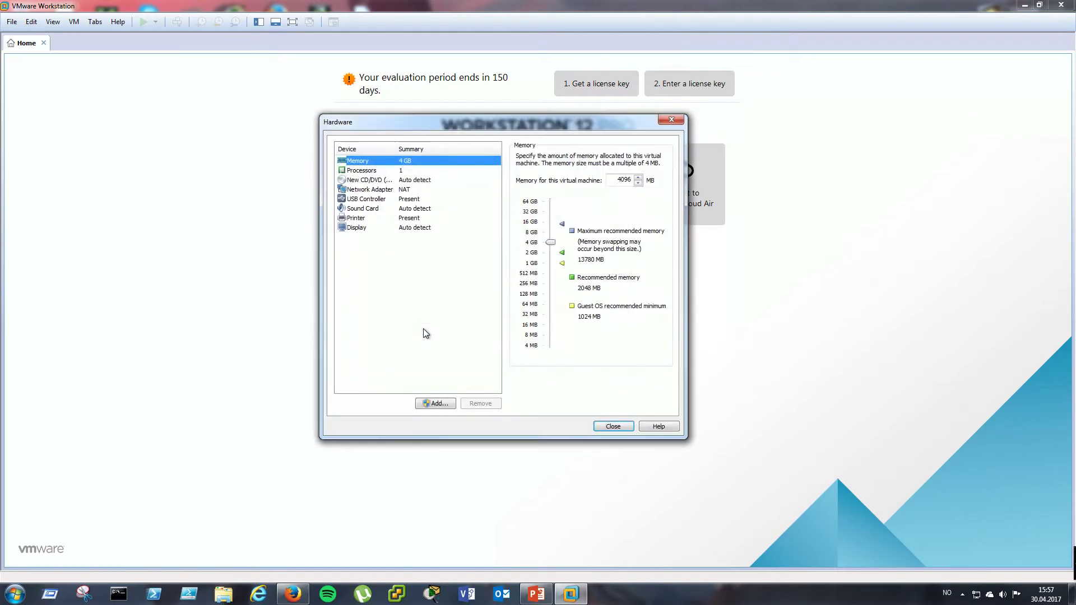
- Remove the sound card and review the CD/DVD options, leaving physical drive Auto detect
left_click(375, 215)
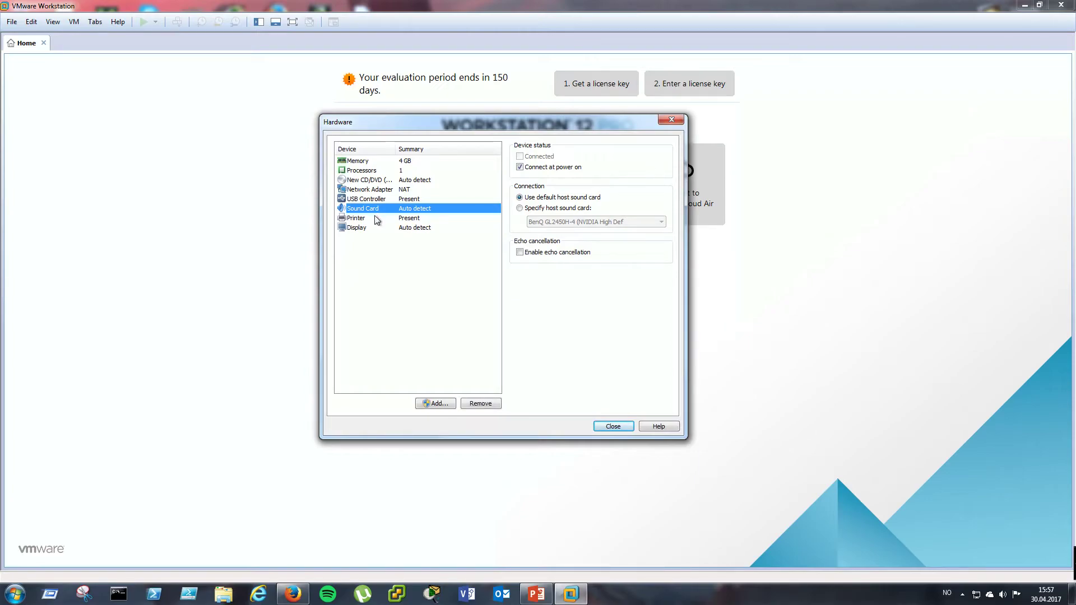
left_click(483, 404)
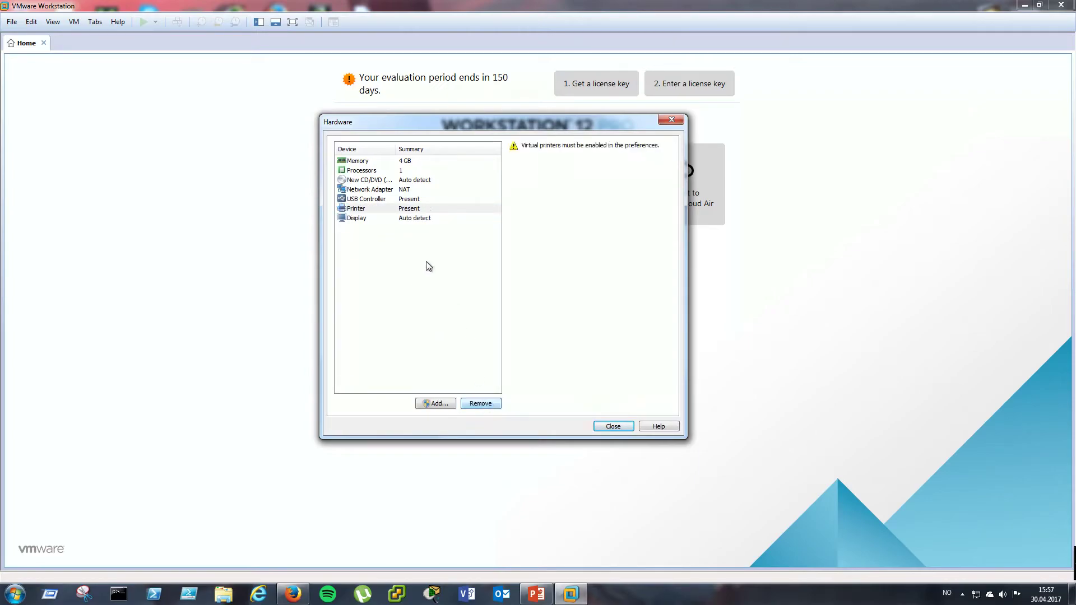
left_click(381, 181)
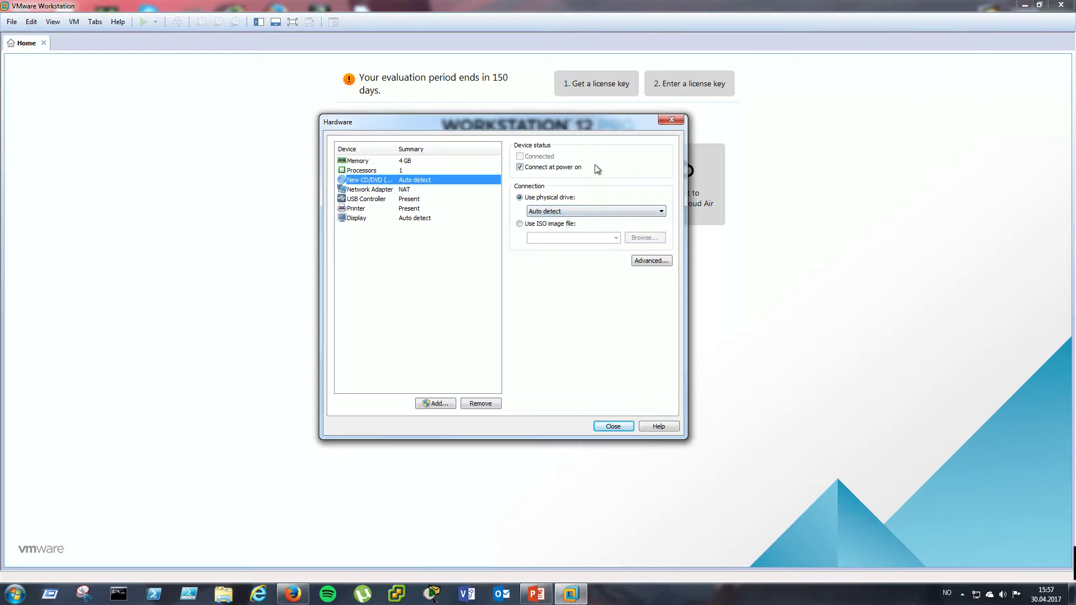
left_click(550, 212)
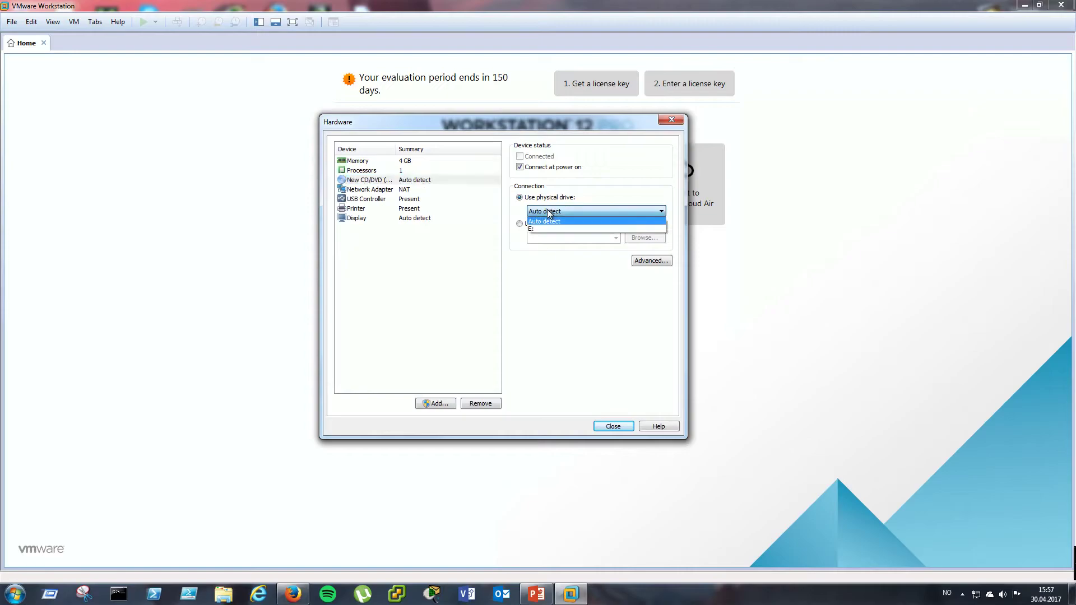
left_click(549, 212)
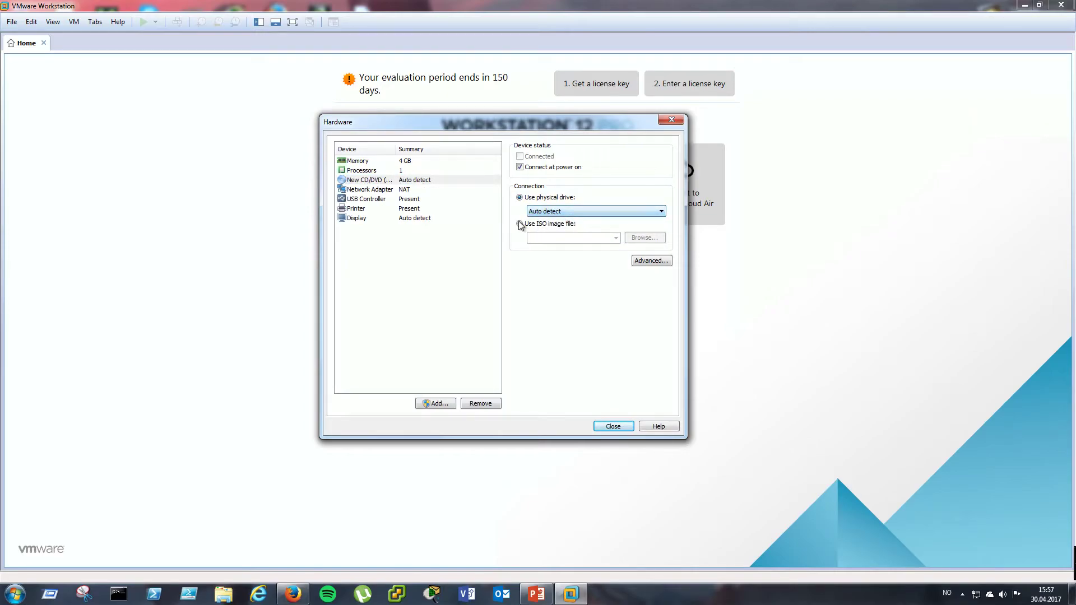
left_click(550, 212)
left_click(675, 313)
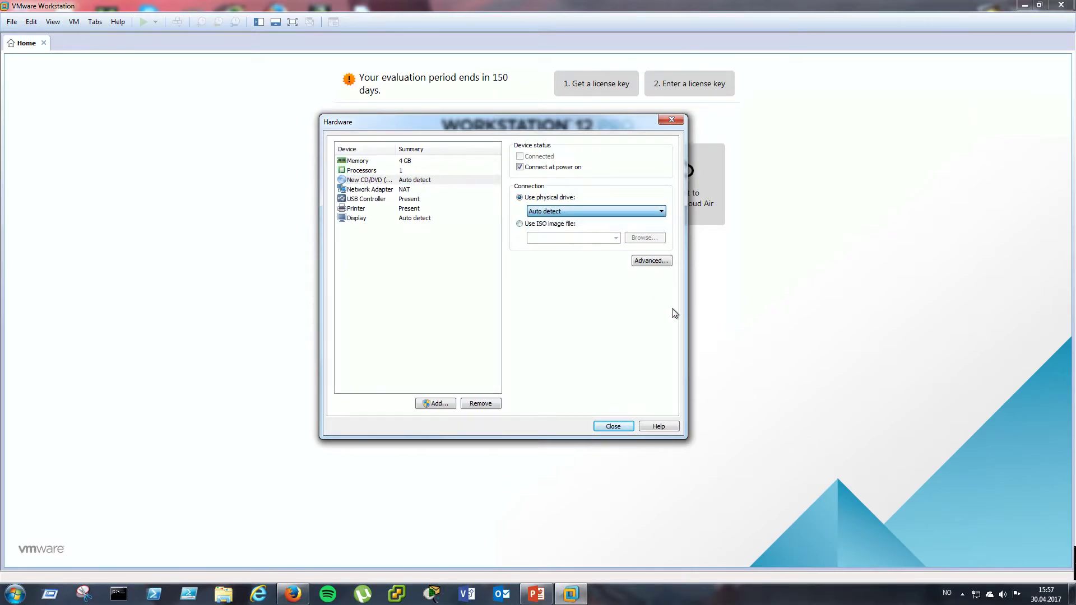
left_click(528, 223)
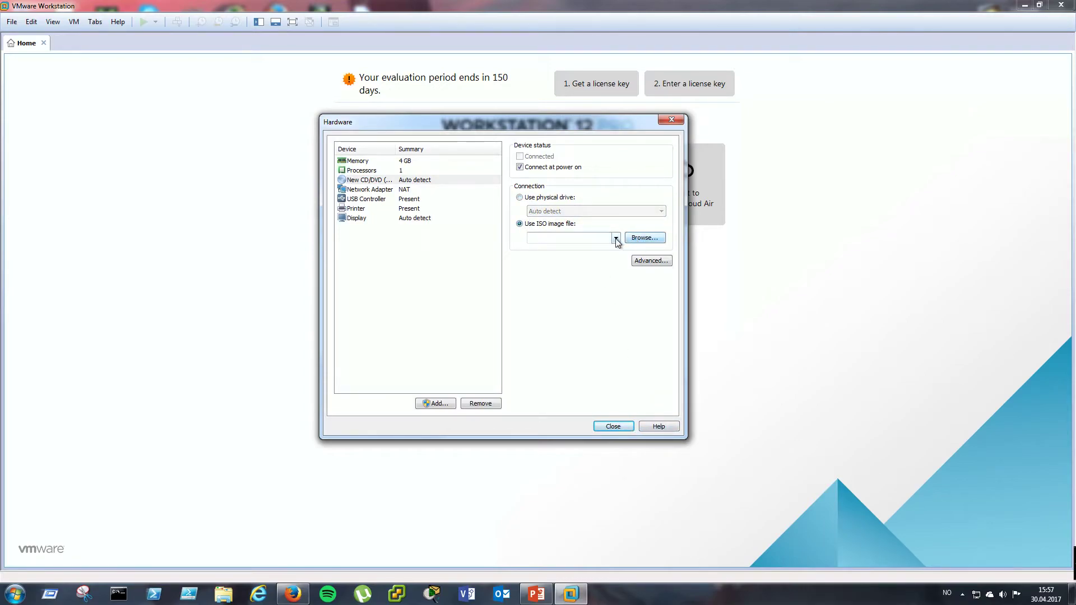
left_click(521, 198)
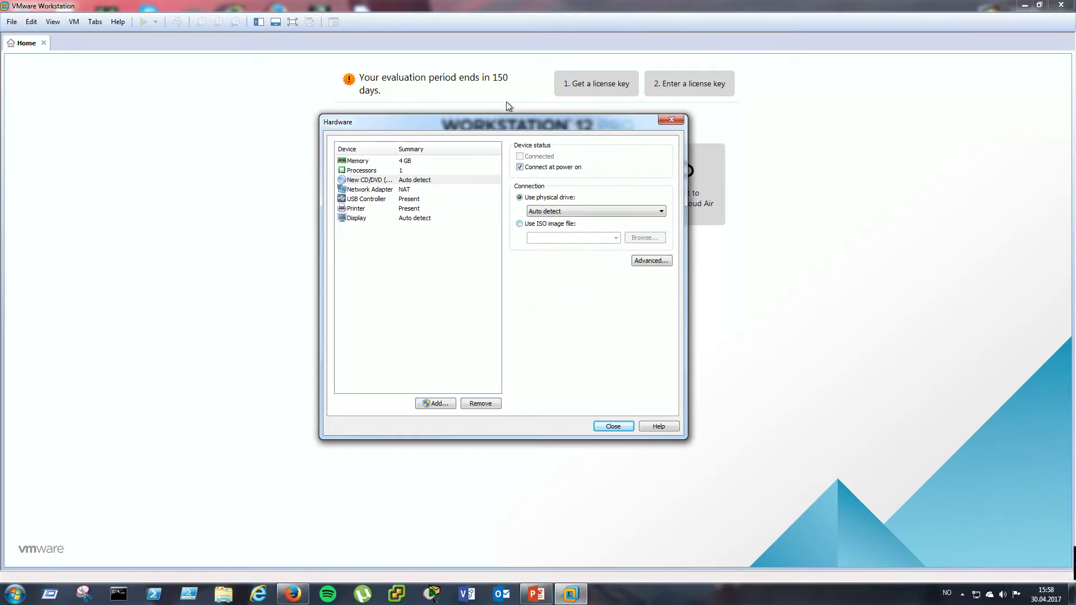
- Keep the CD/DVD on Auto detect, finish creating SRV16DC1, and minimise VMware to the desktop
left_click_drag(512, 126, 658, 125)
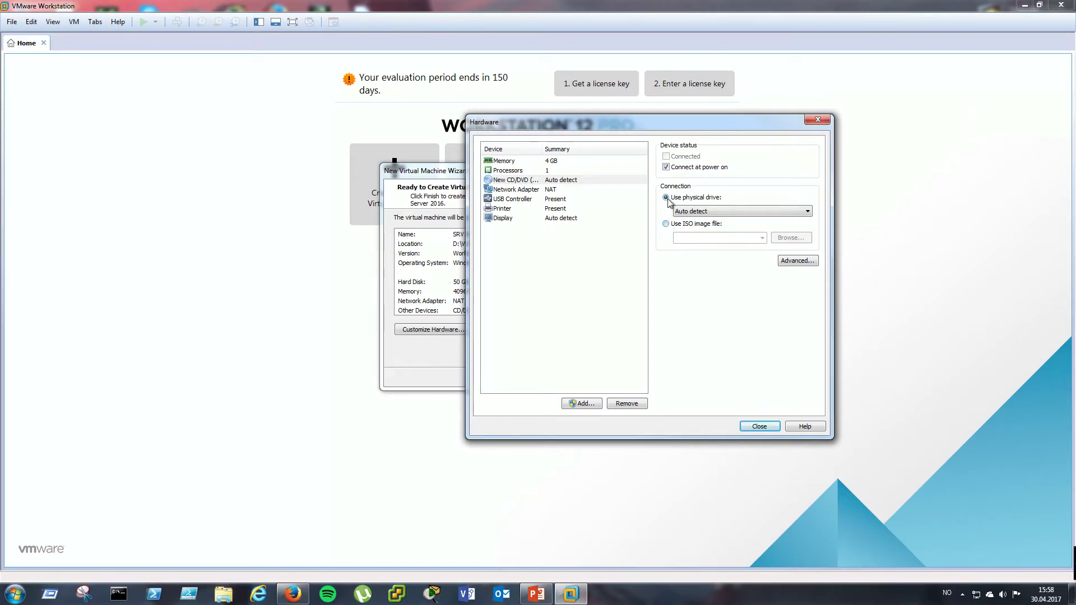
left_click(799, 213)
left_click(796, 222)
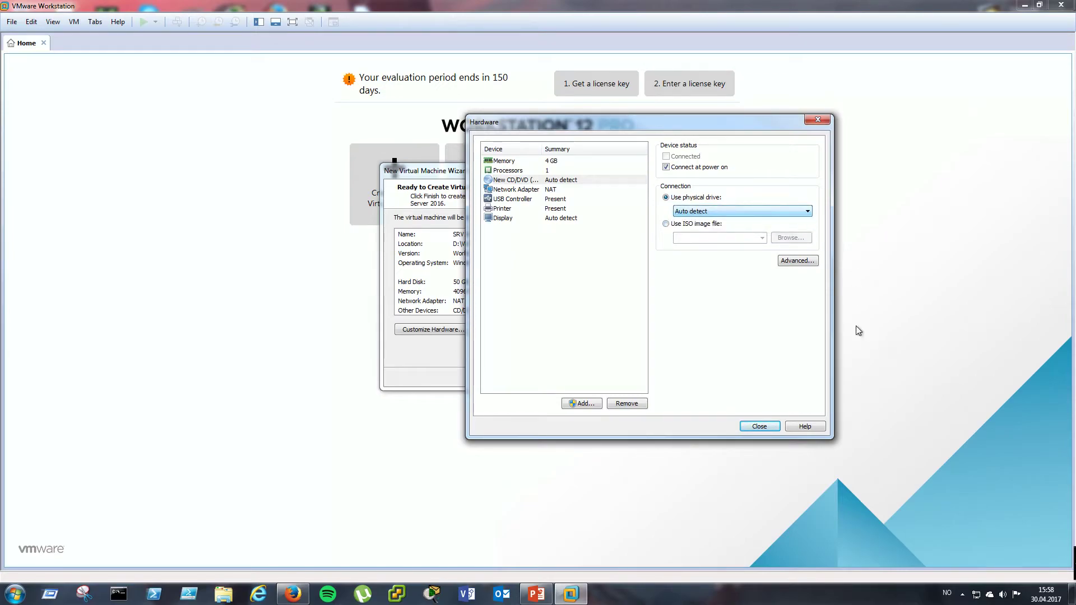
left_click(759, 427)
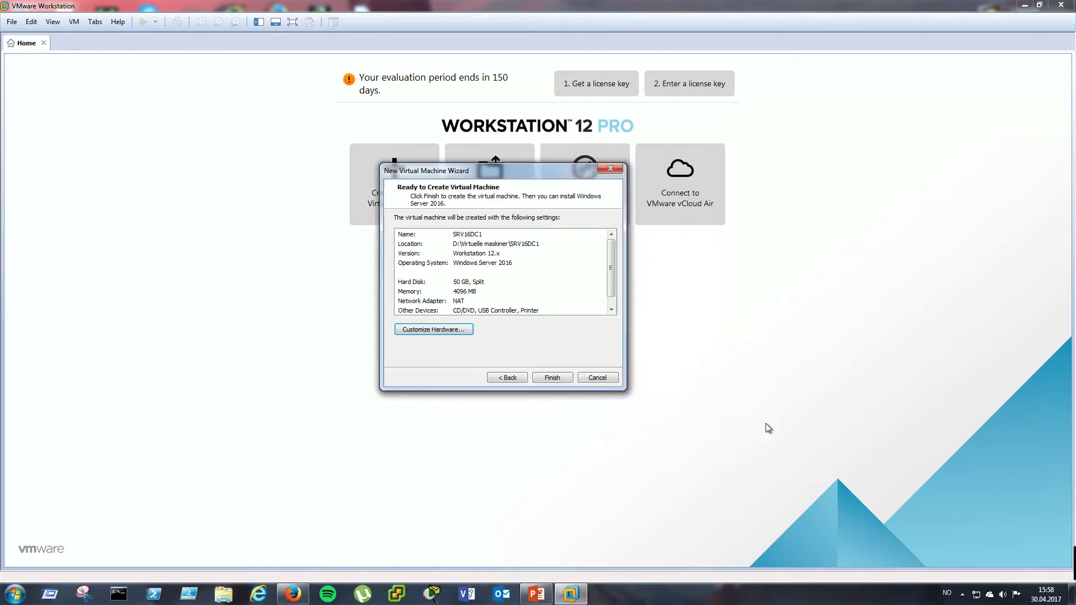
left_click(539, 375)
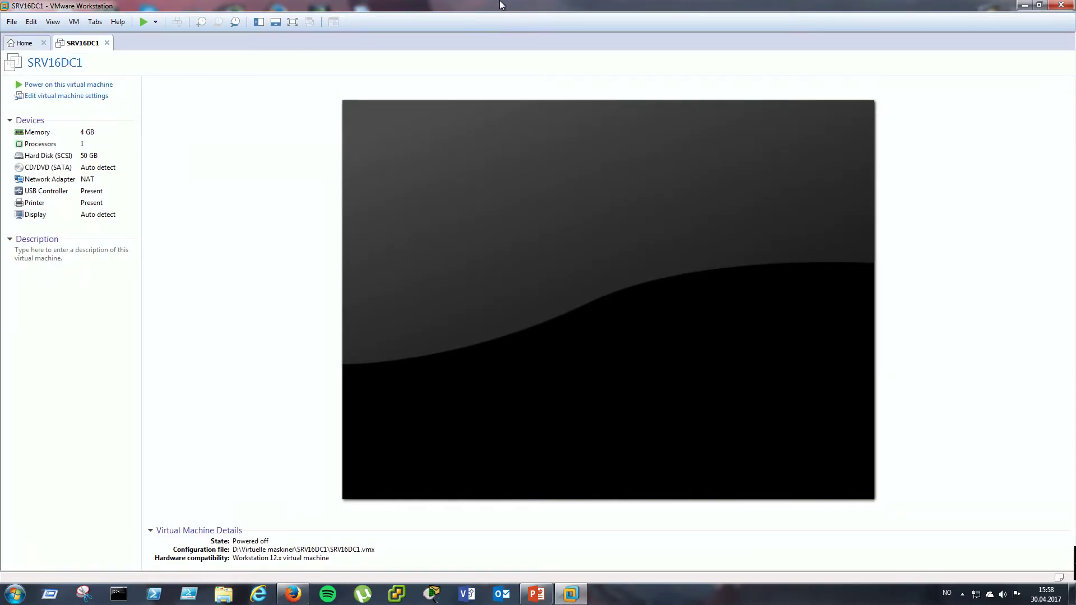
left_click_drag(590, 11, 412, 6)
left_click(1023, 6)
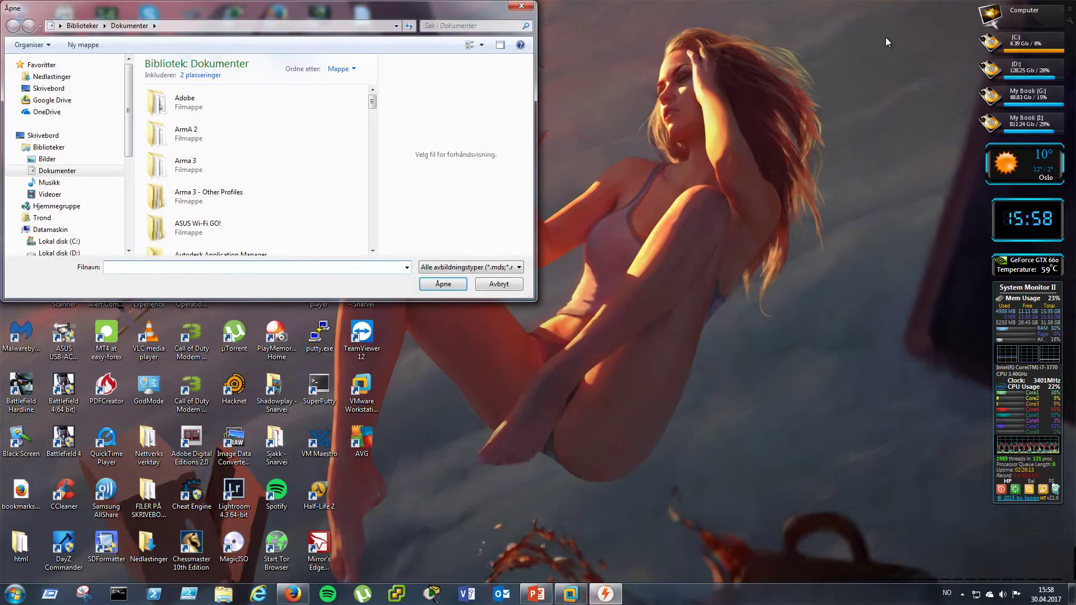
- Open the Windows Server evaluation ISO from My Book (I:) > Virtual machines > Raw files OS
left_click_drag(251, 9, 446, 34)
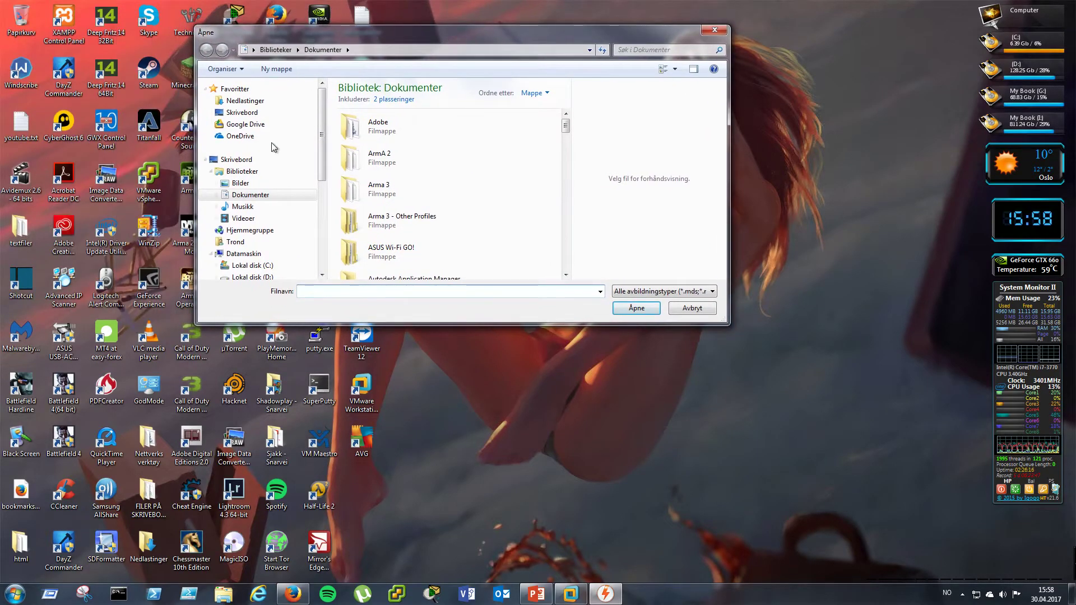
left_click_drag(323, 163, 322, 227)
left_click(251, 201)
scroll(394, 210, "down", 5)
scroll(396, 209, "down", 1)
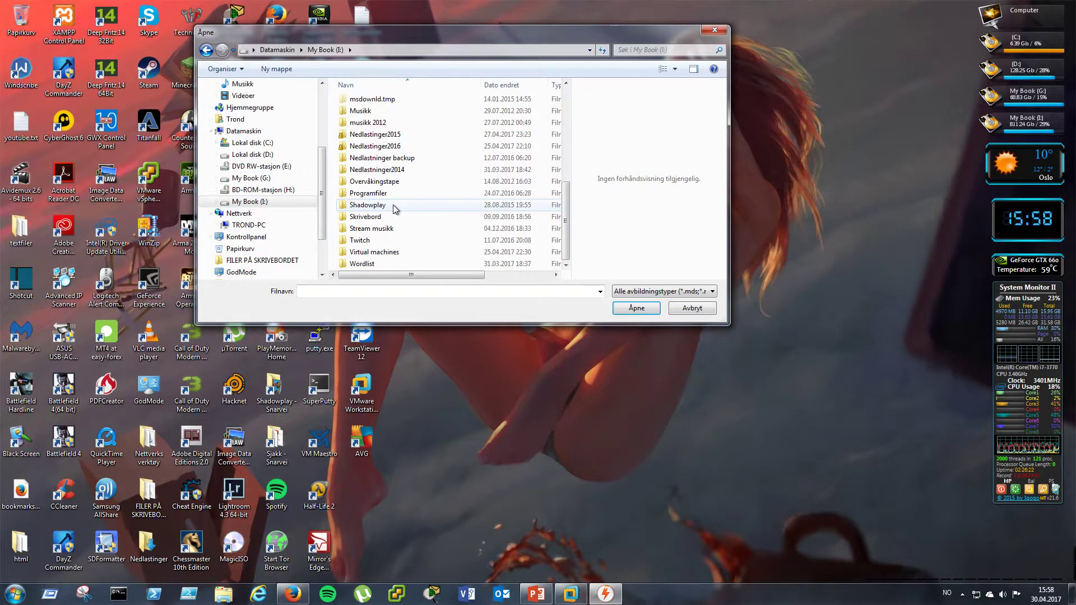
double_click(373, 252)
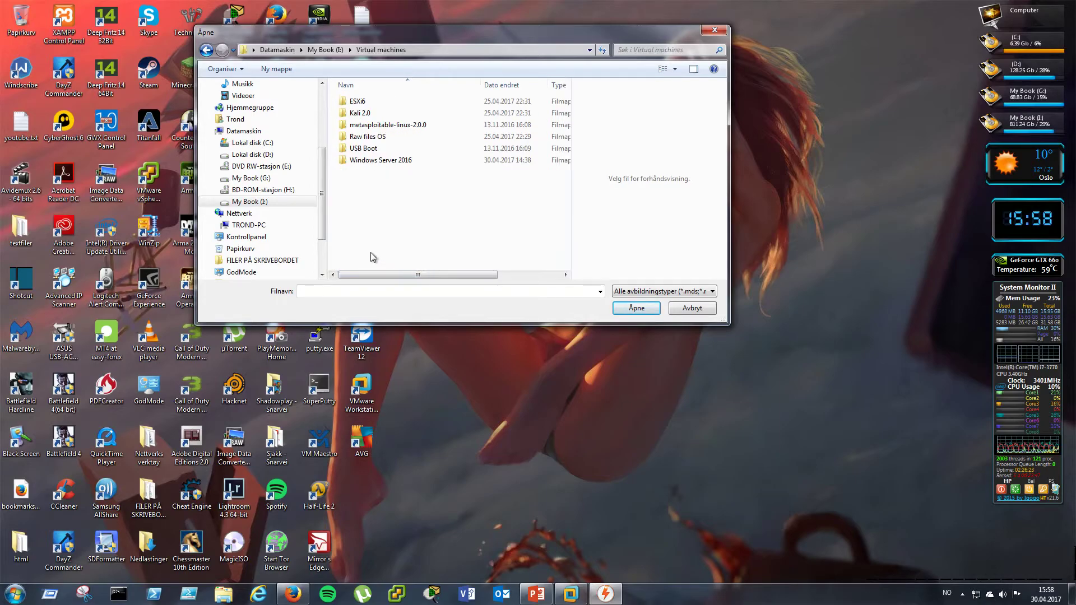
double_click(380, 136)
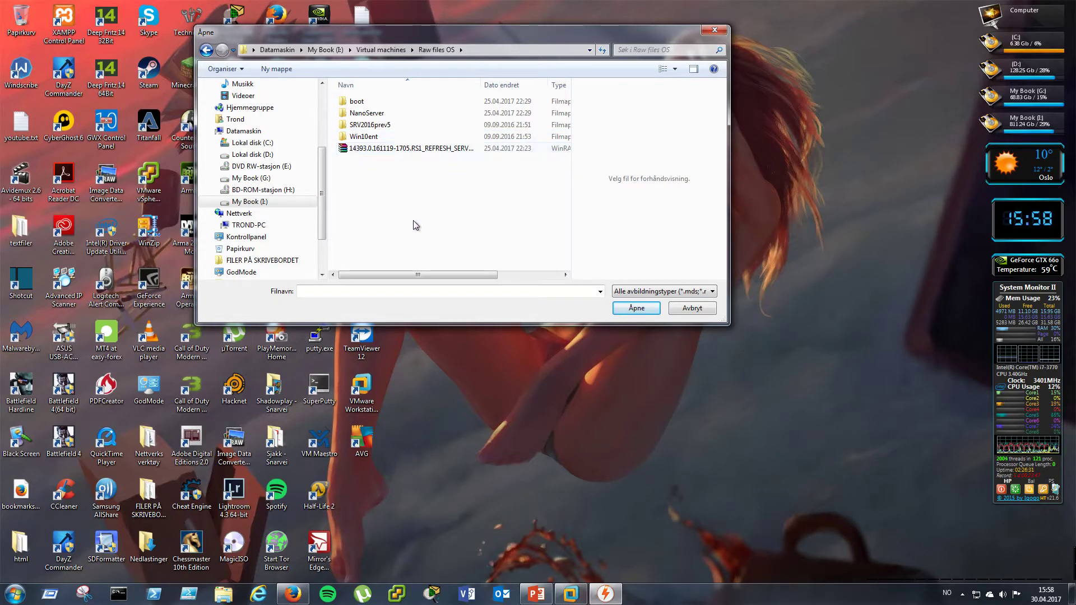
left_click_drag(480, 86, 566, 84)
left_click(496, 150)
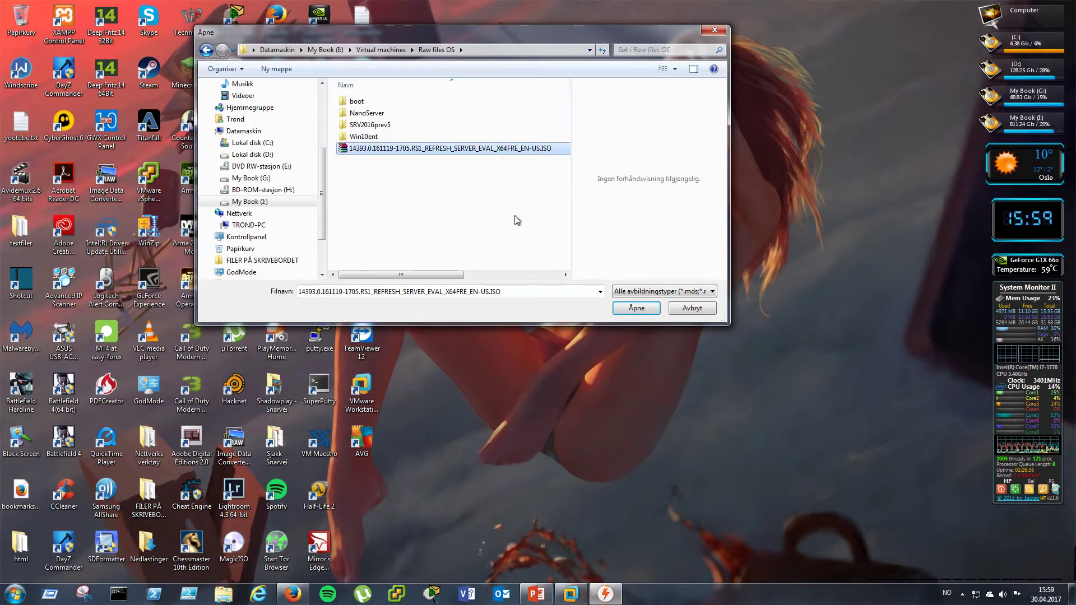
left_click(643, 311)
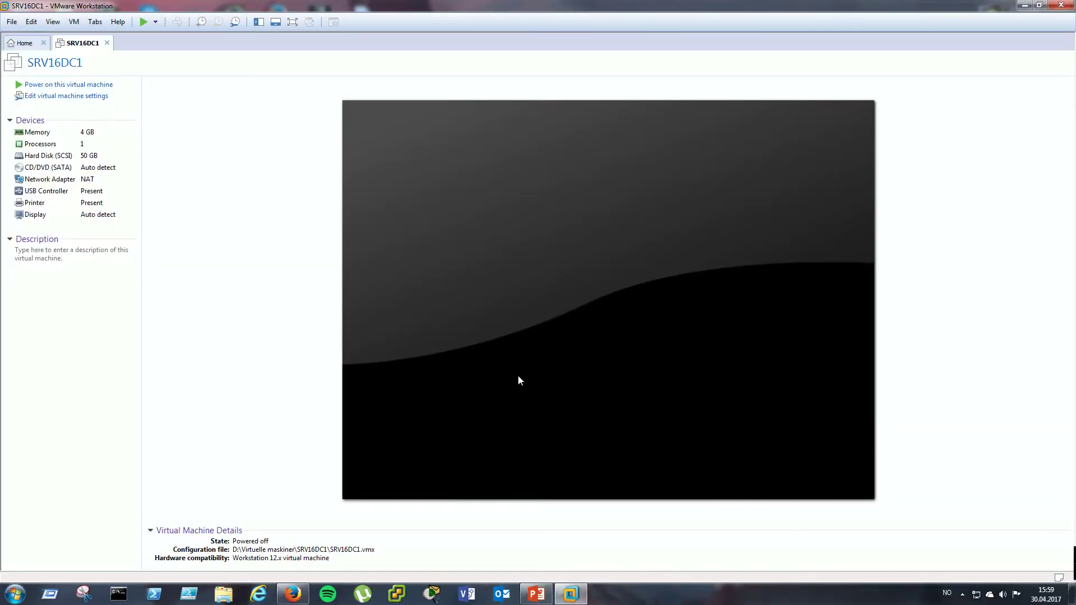
- In File Explorer, check the BD-ROM (H:) server disc via its shortcut menu, then close Explorer
left_click(223, 594)
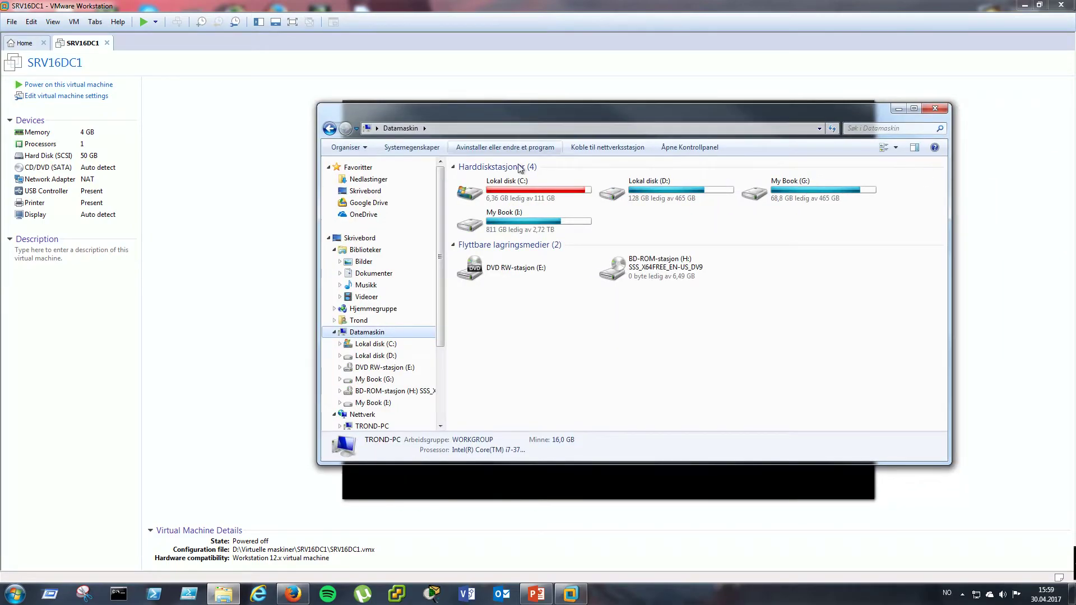
left_click(519, 196)
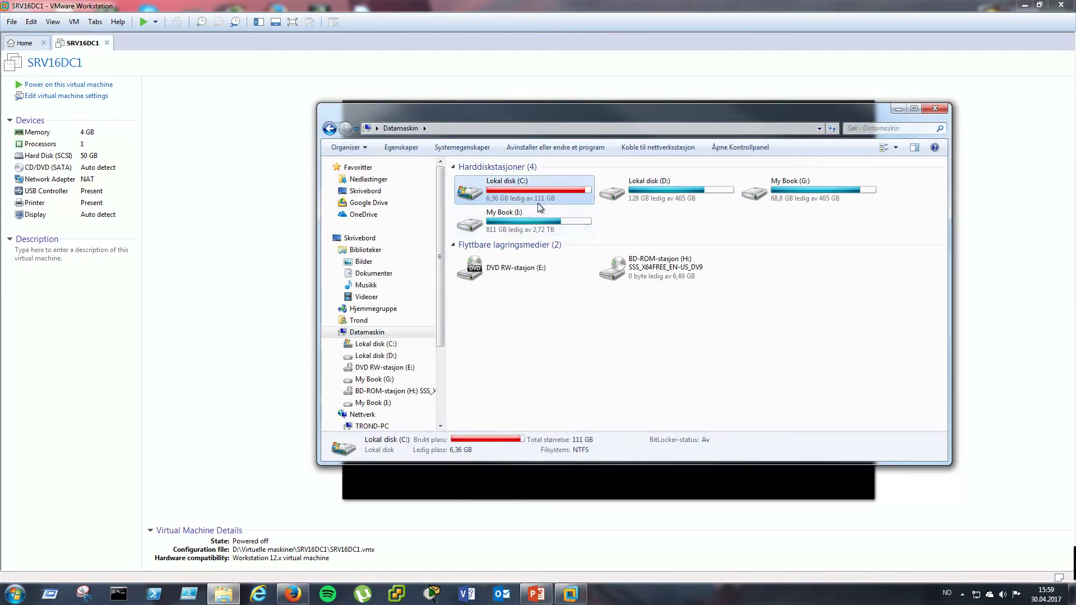
left_click(611, 401)
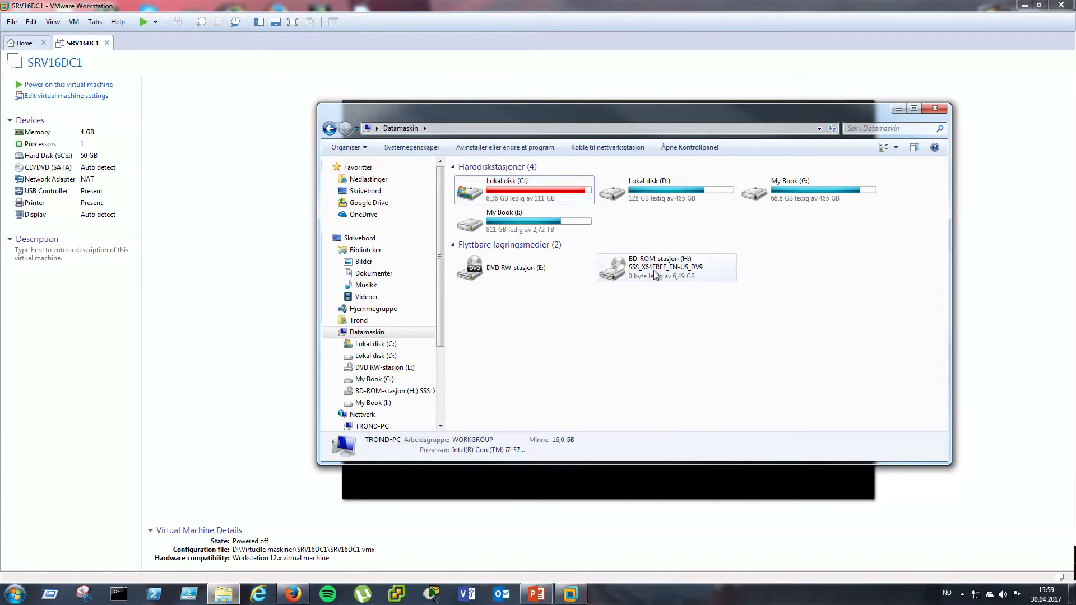
left_click(632, 271)
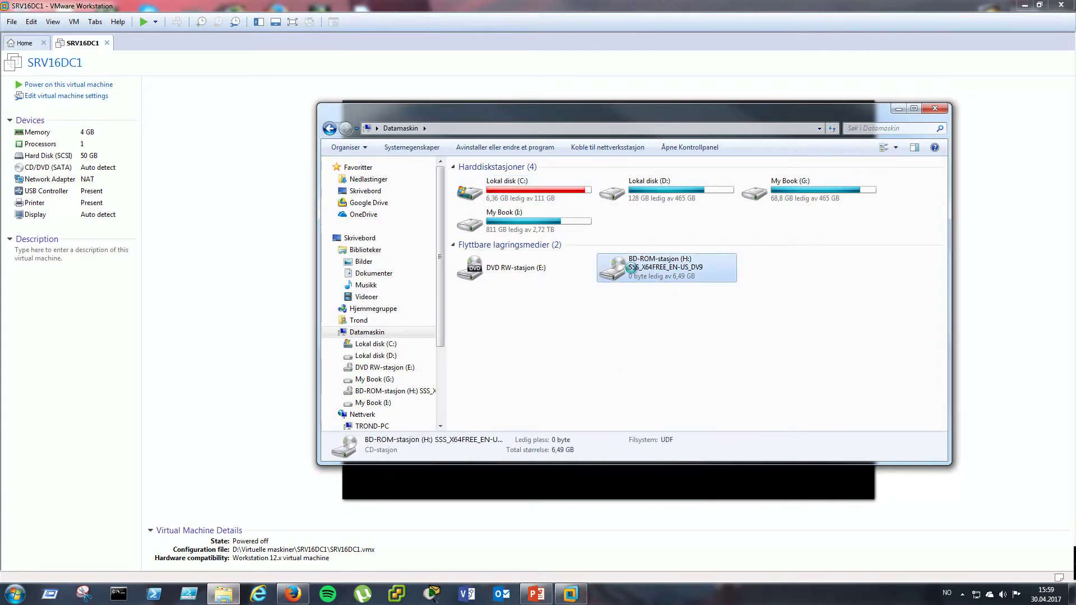
right_click(632, 271)
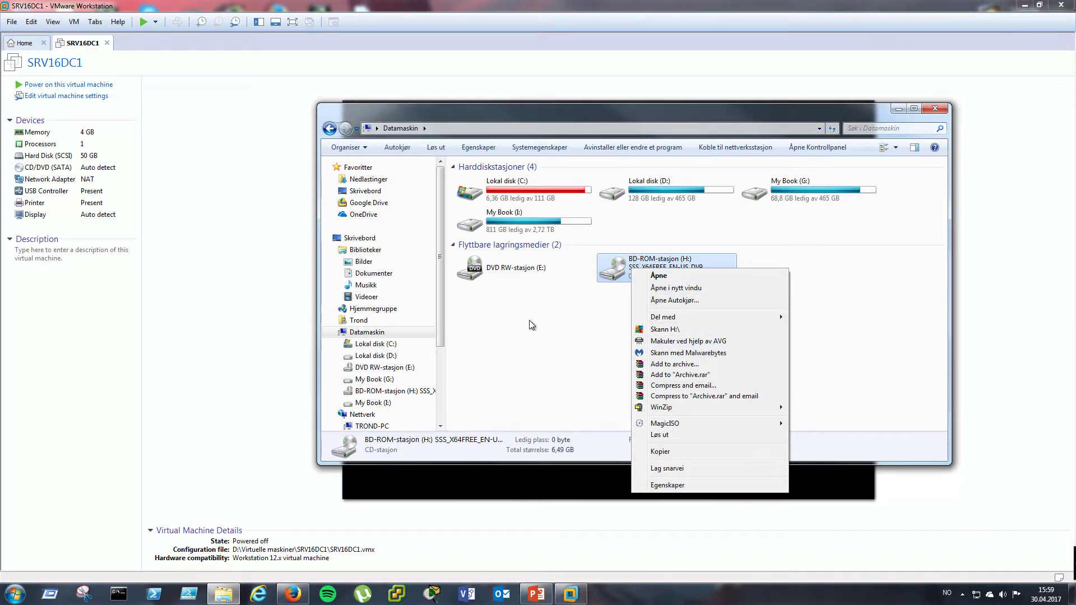
left_click(569, 358)
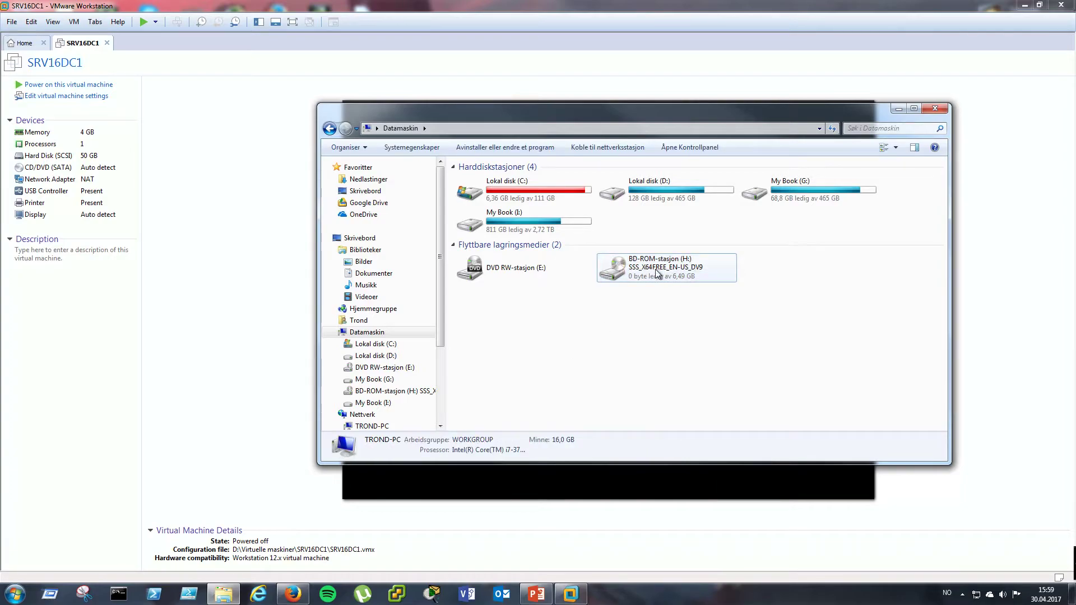
right_click(632, 272)
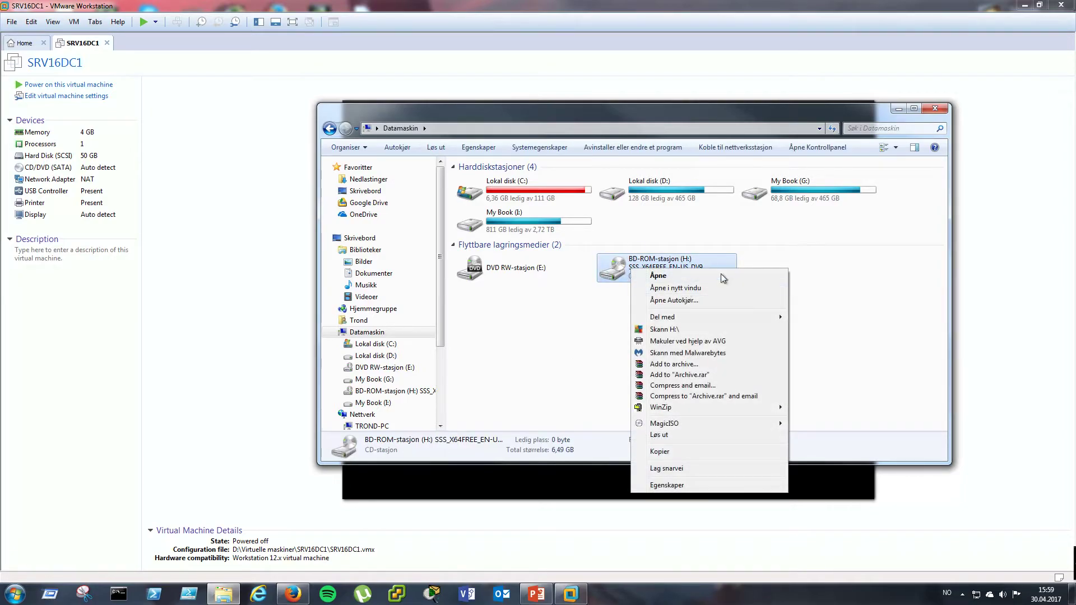
left_click(615, 314)
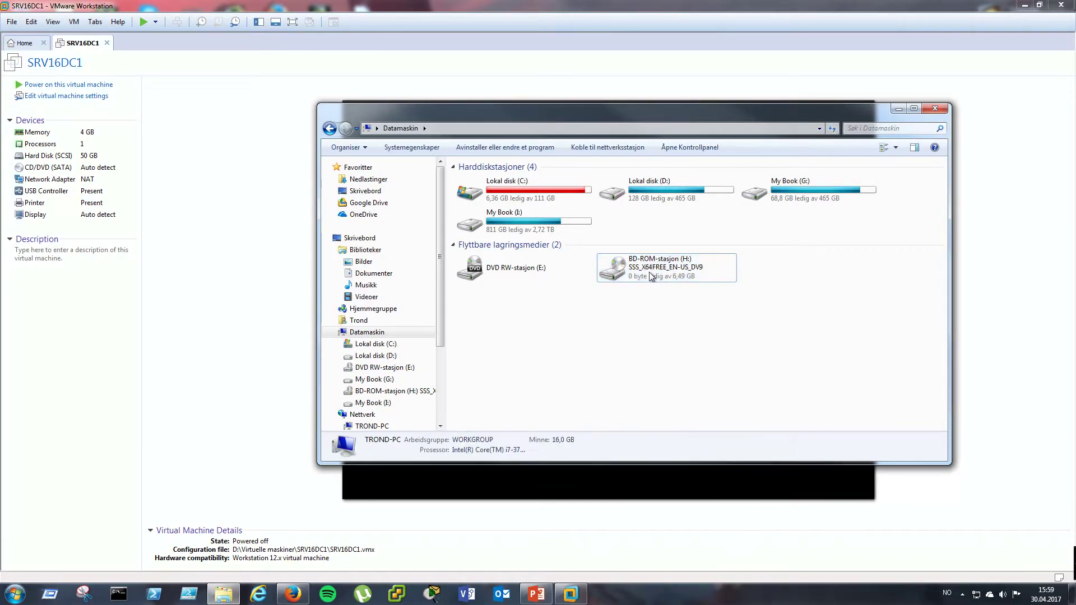
left_click(935, 110)
left_click(62, 96)
left_click(415, 202)
left_click(595, 223)
left_click(605, 222)
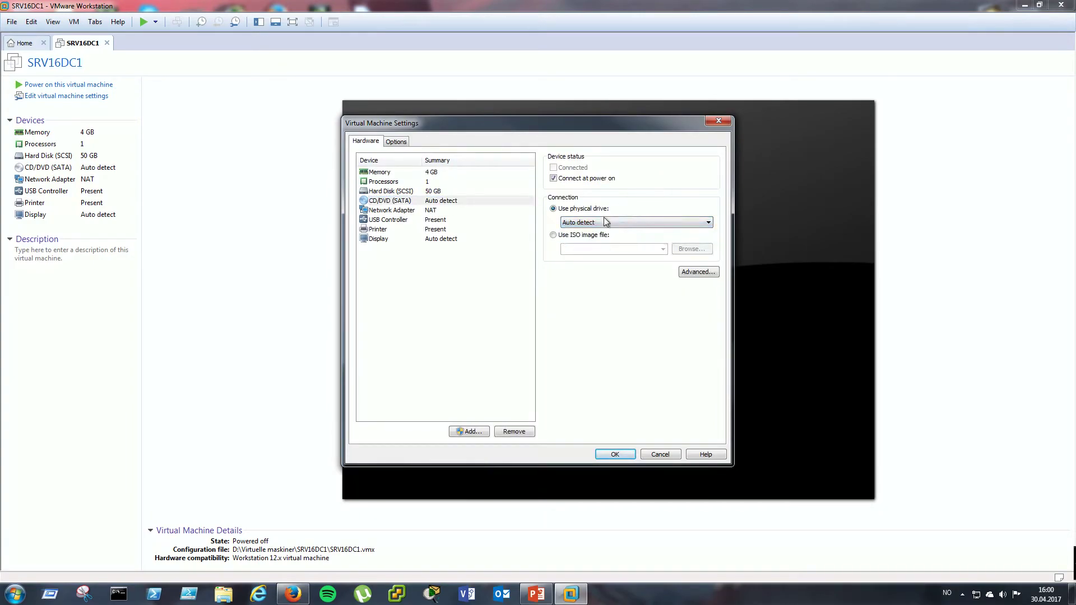
left_click(224, 594)
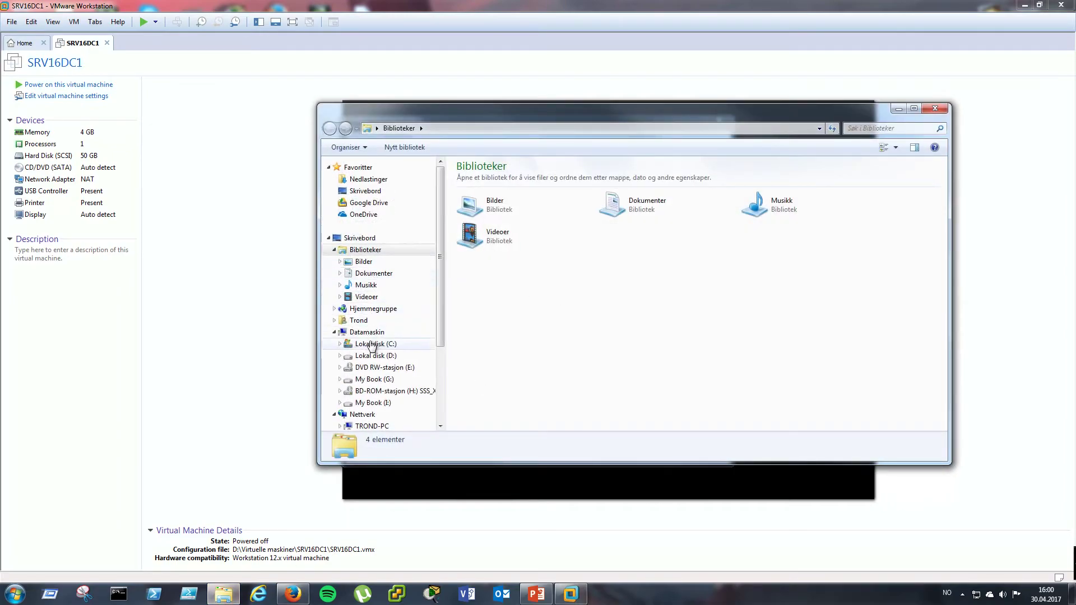
left_click(367, 332)
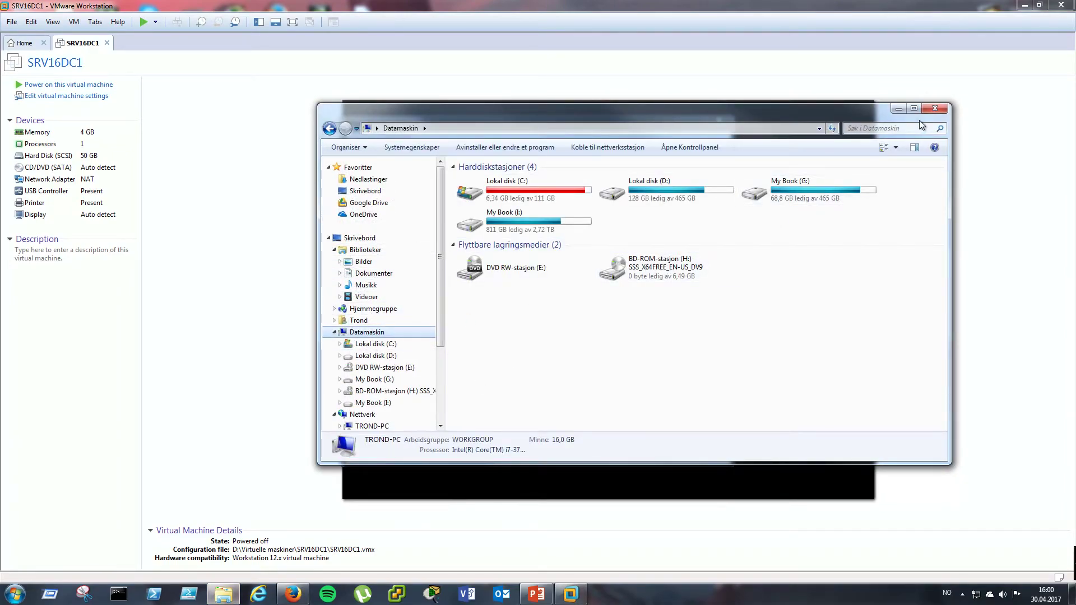
left_click(934, 108)
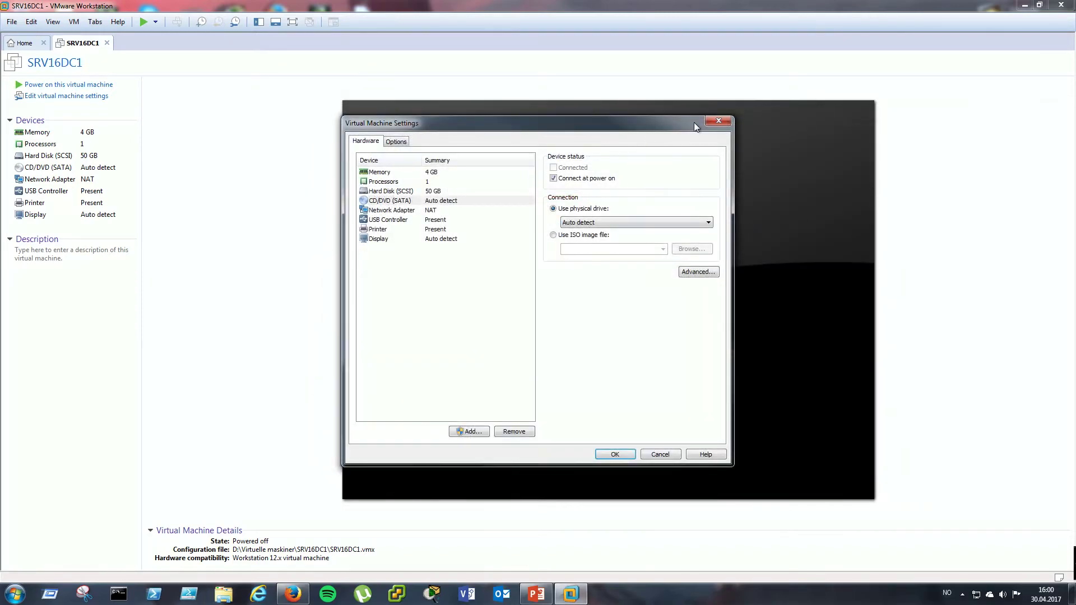
left_click(615, 459)
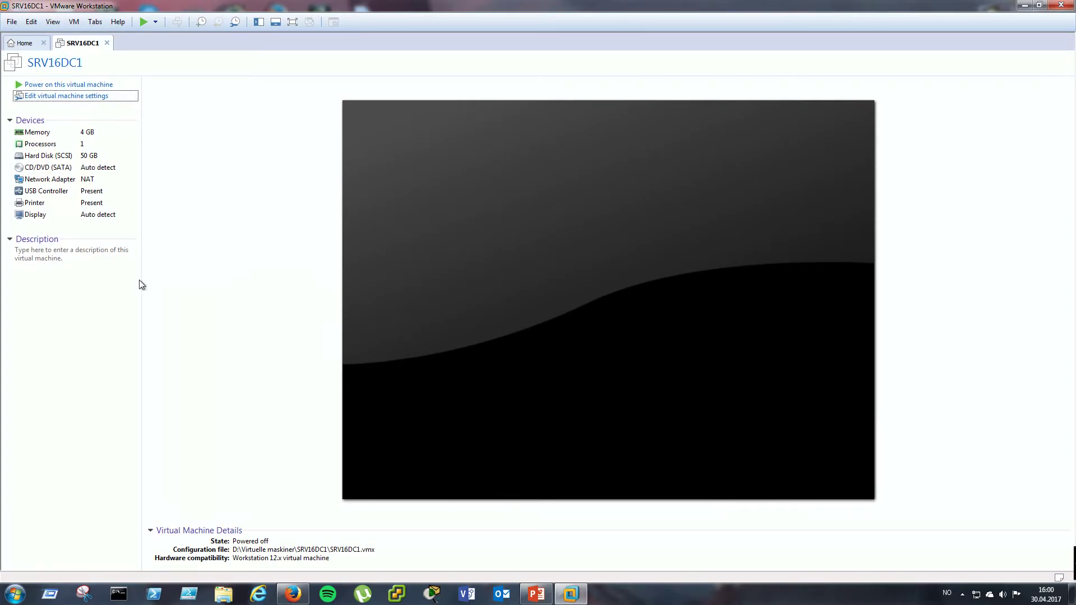
right_click(570, 593)
- Relaunch VMware, switch SRV16DC1's CD/DVD to physical drive H:, and power the VM on
left_click(576, 567)
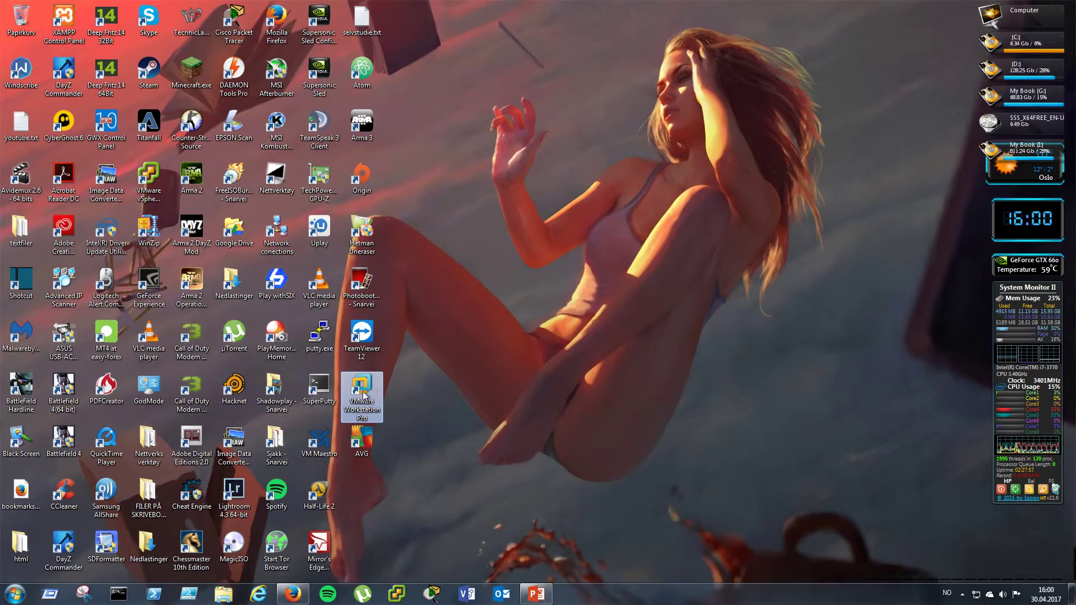
double_click(343, 394)
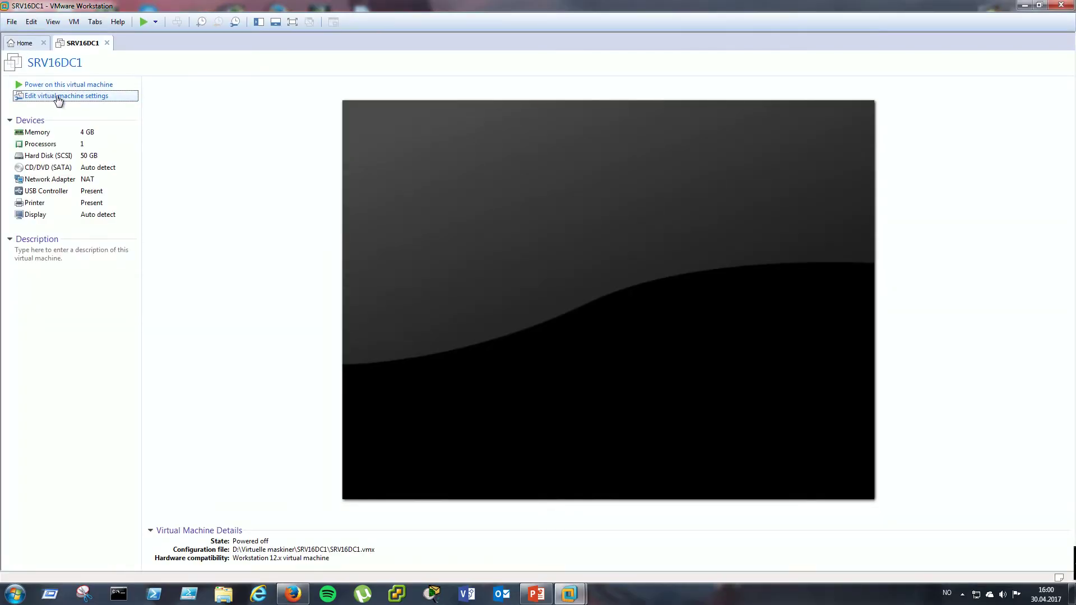
left_click(56, 96)
left_click(418, 203)
left_click(648, 223)
left_click(608, 248)
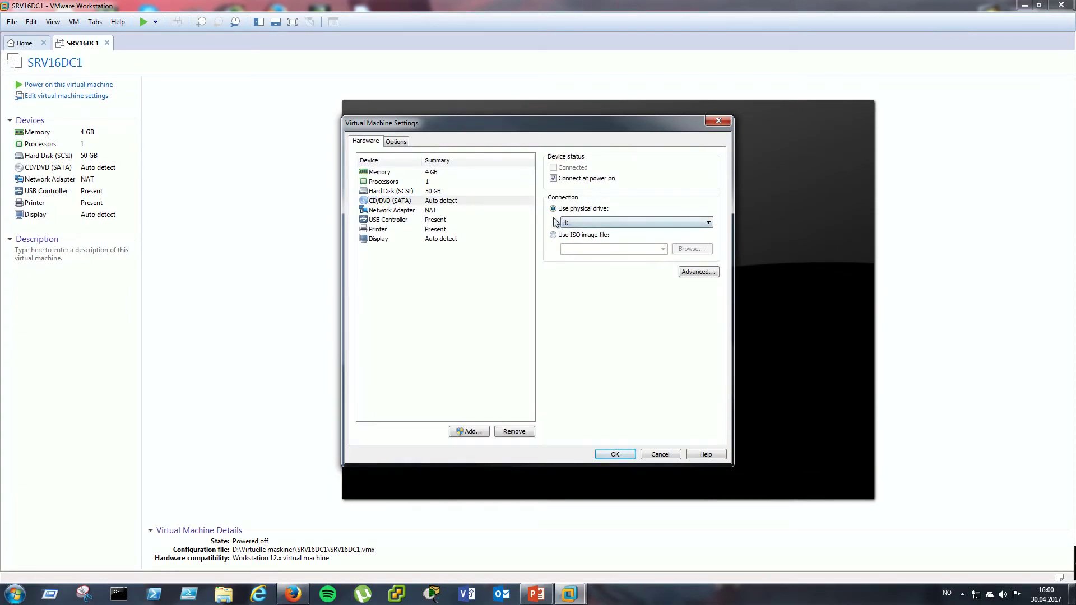
left_click(624, 453)
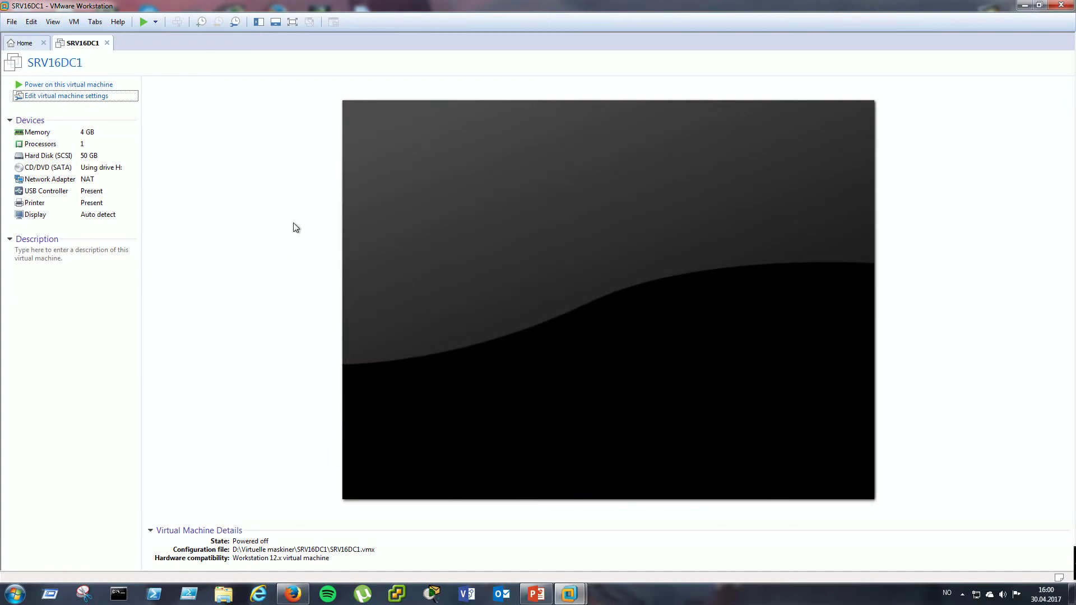
left_click(93, 86)
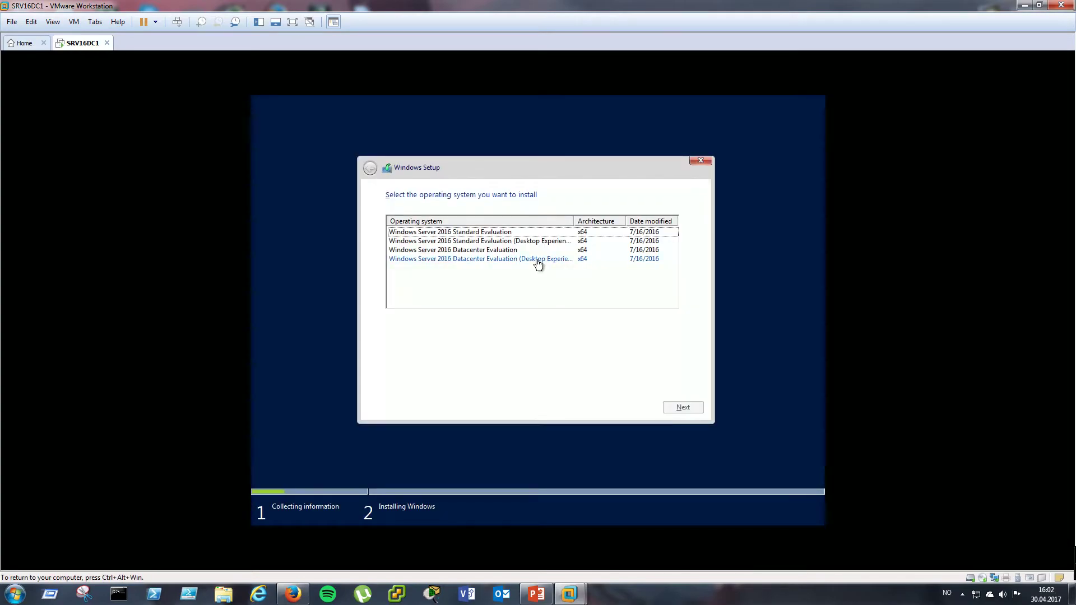
- Select Windows Server 2016 Datacenter Evaluation (Desktop Experience) in Windows Setup and continue
left_click(538, 262)
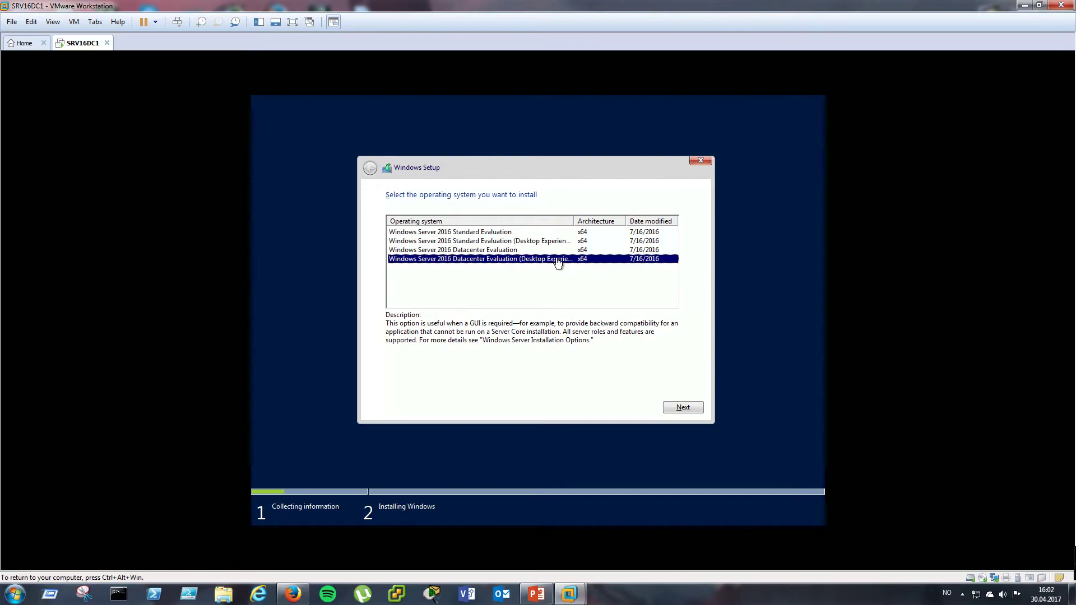
left_click_drag(626, 216, 624, 214)
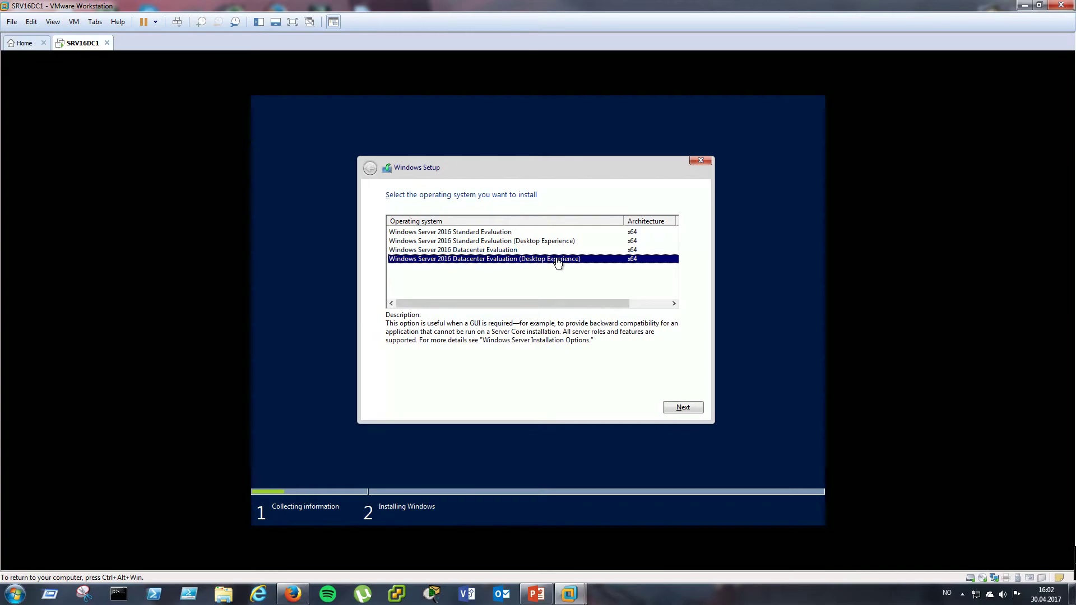
left_click(502, 252)
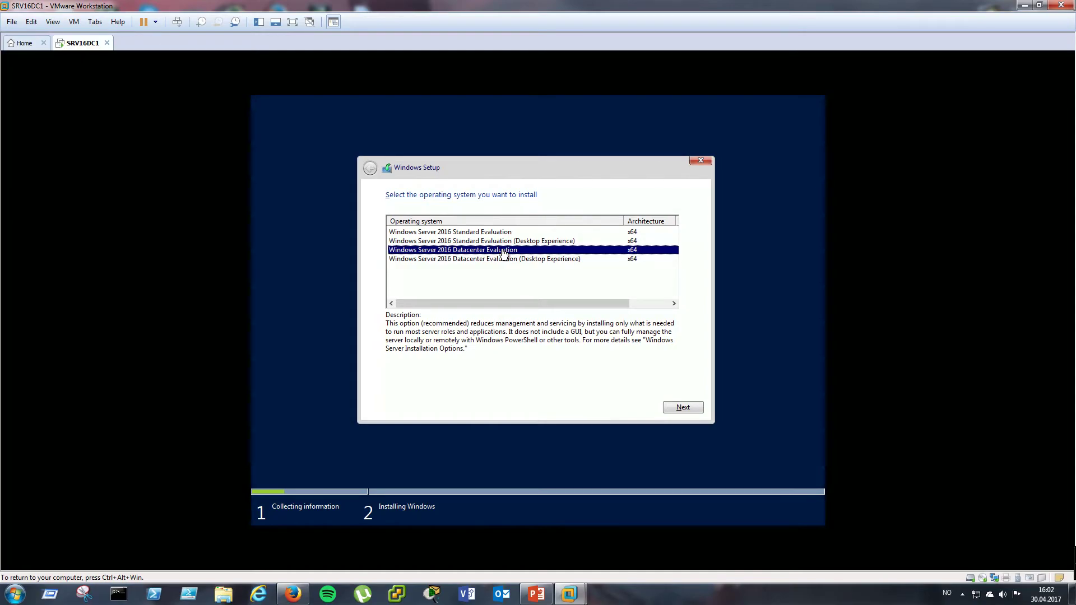
left_click(504, 260)
left_click(690, 406)
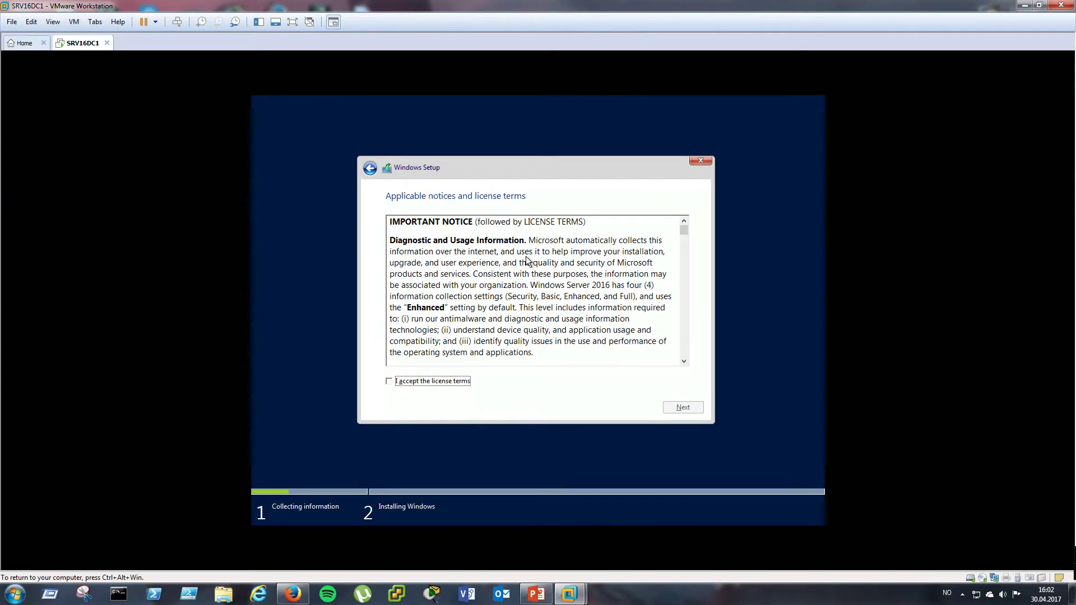
- Accept the license terms and run a custom install onto Drive 0's 50 GB unallocated space
left_click(460, 383)
left_click(685, 412)
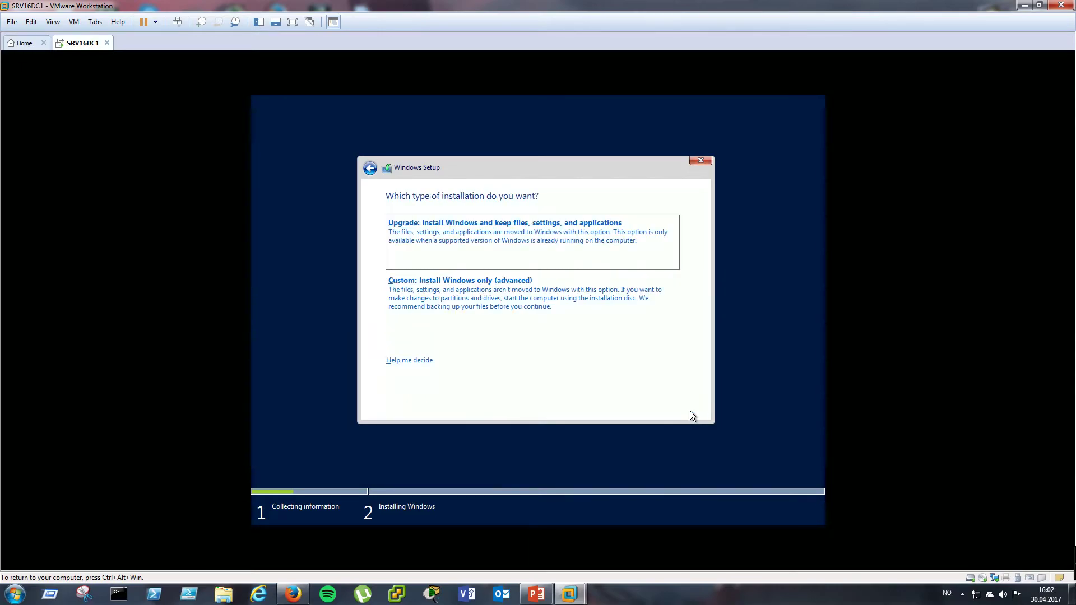
left_click(446, 290)
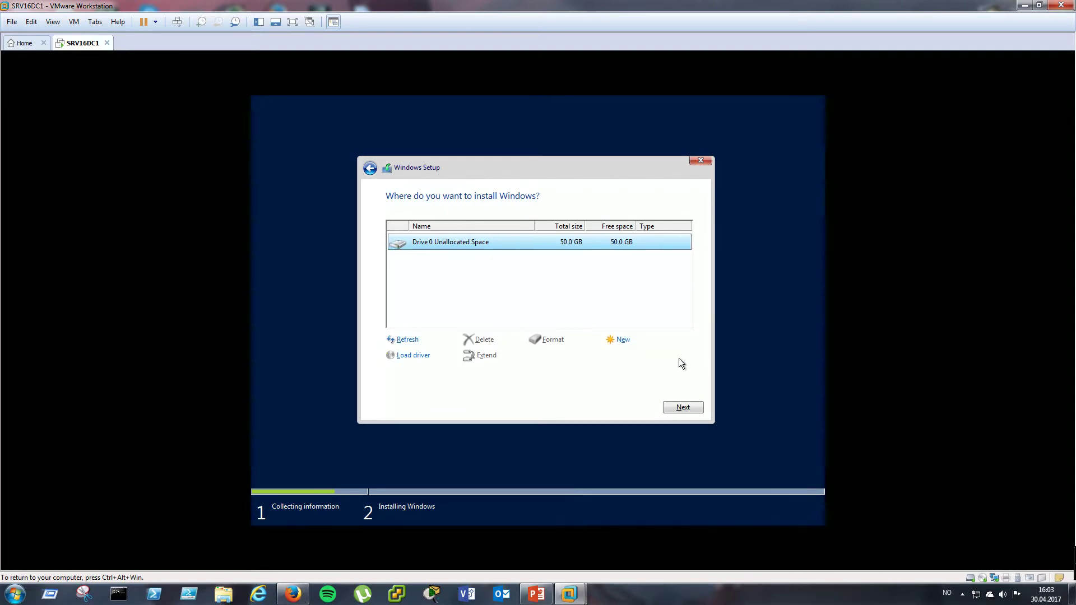
left_click(688, 411)
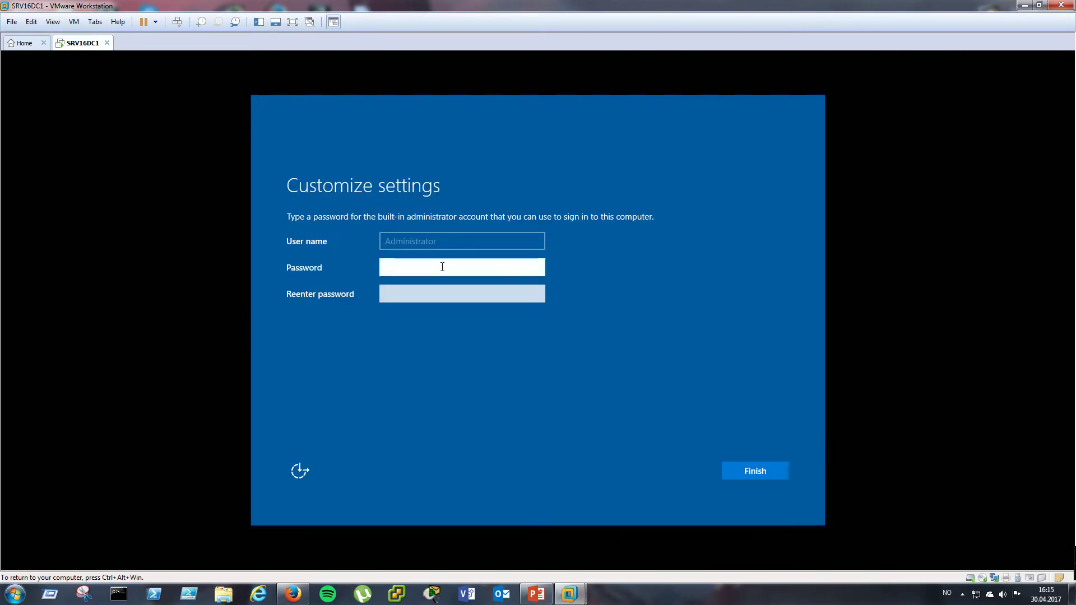
- Enter and reenter the Administrator password, verifying both with the reveal icon, then click Finish
type("•••")
key("BackSpace")
key("BackSpace")
key("BackSpace")
type("•••••••••")
left_click(542, 267)
left_click(451, 300)
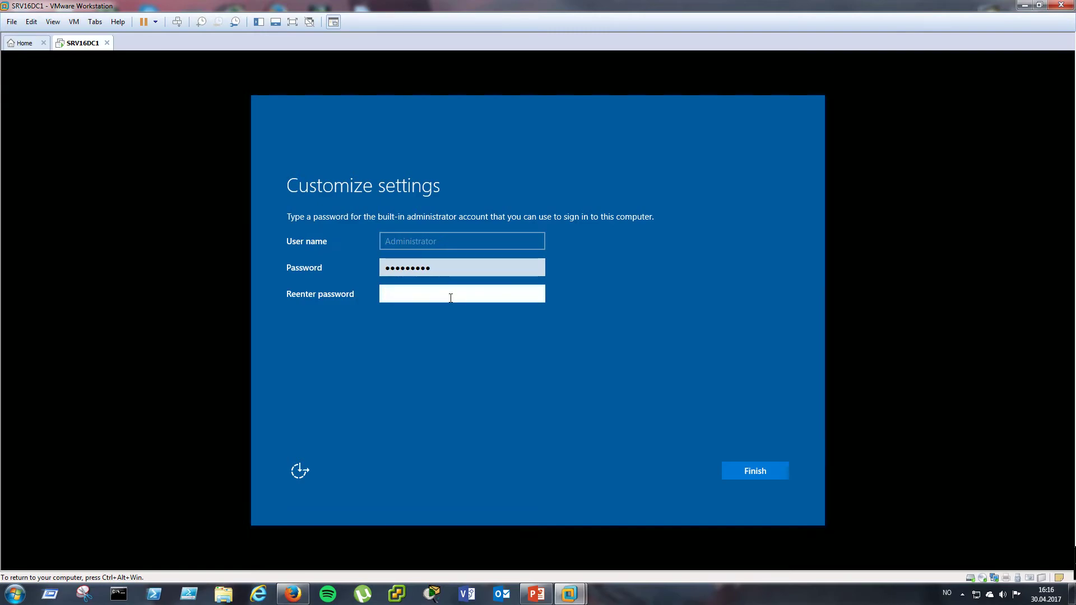
type("Passw")
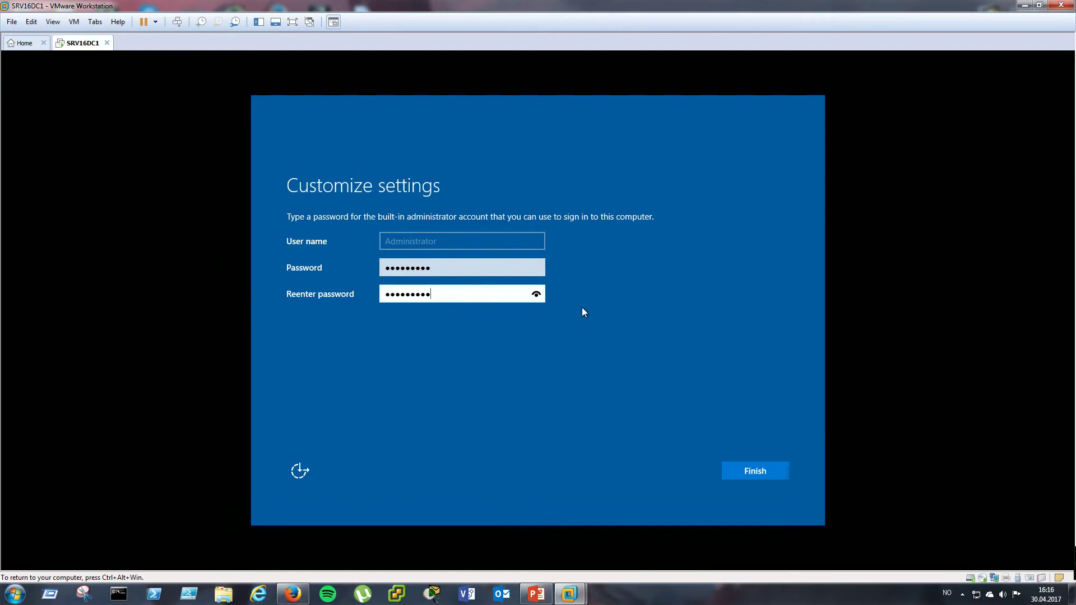
left_click(535, 297)
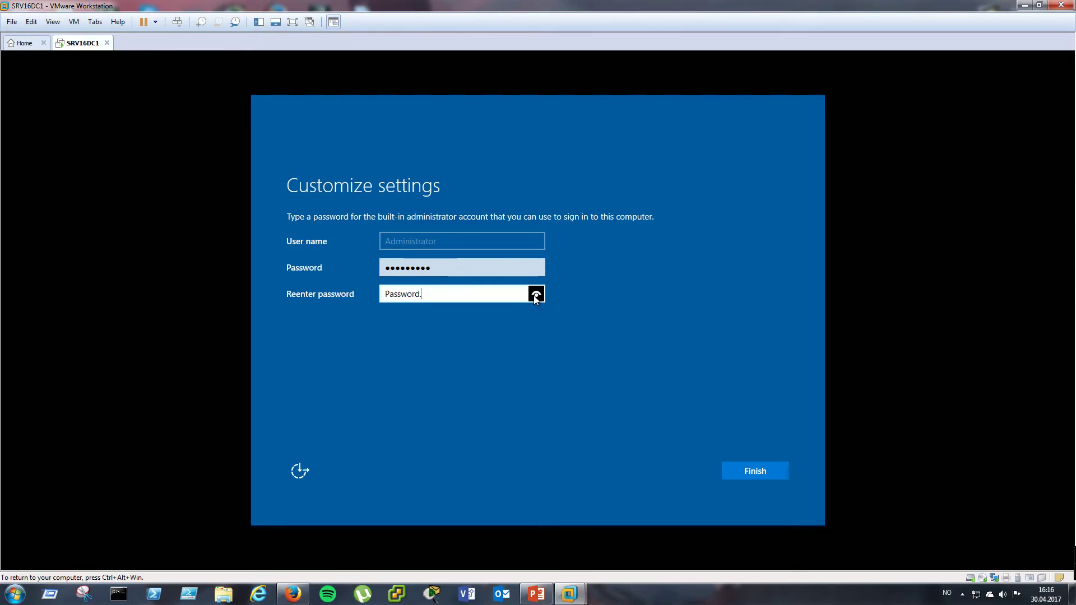
left_click_drag(534, 296, 534, 295)
left_click(764, 473)
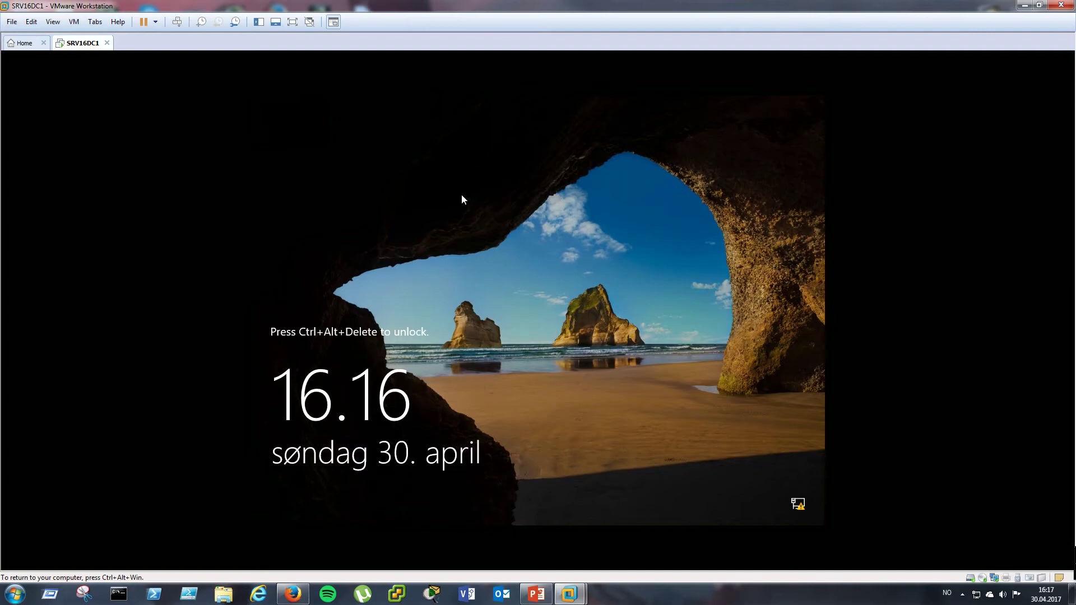
- Release keyboard and mouse from the VM at the lock screen and open the View menu
key("ctrl+alt+super")
left_click(53, 21)
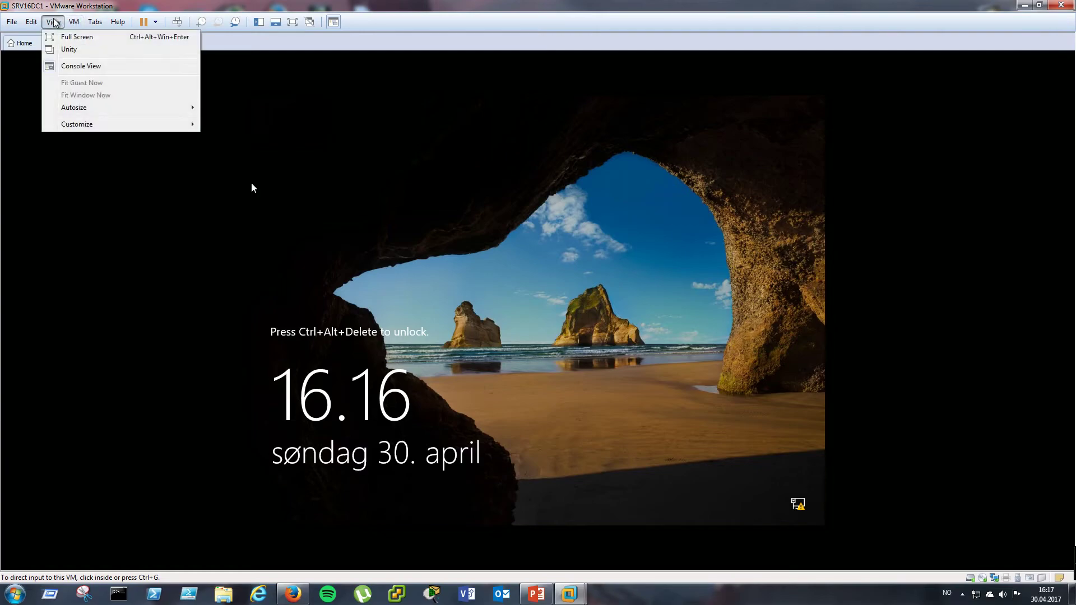
mouse_move(7, 23)
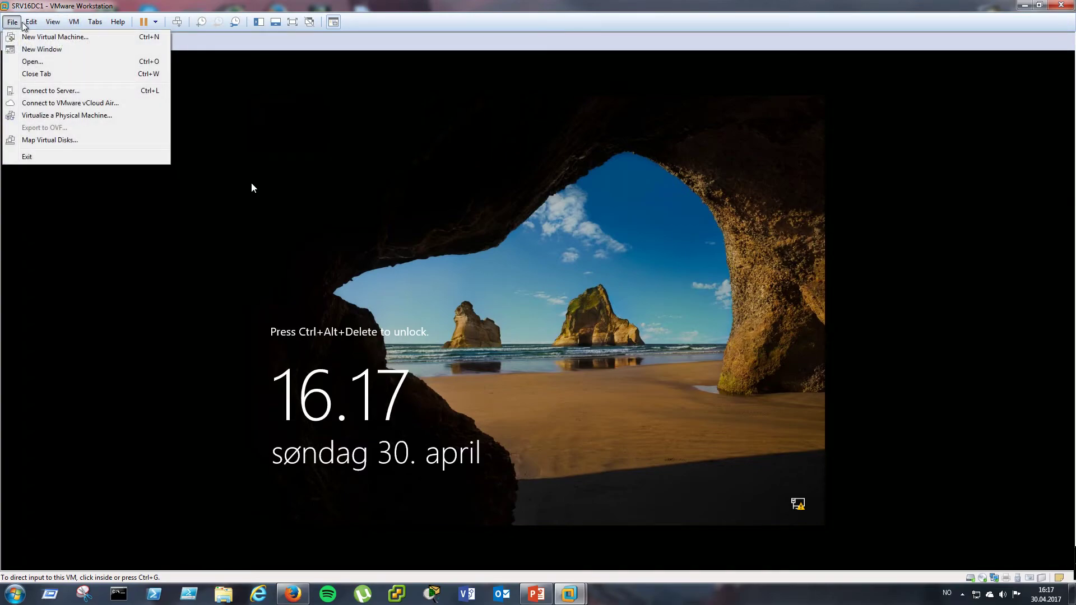
- Open Preferences and on Hot Keys toggle Alt off and back on, leaving it unchanged
left_click(55, 92)
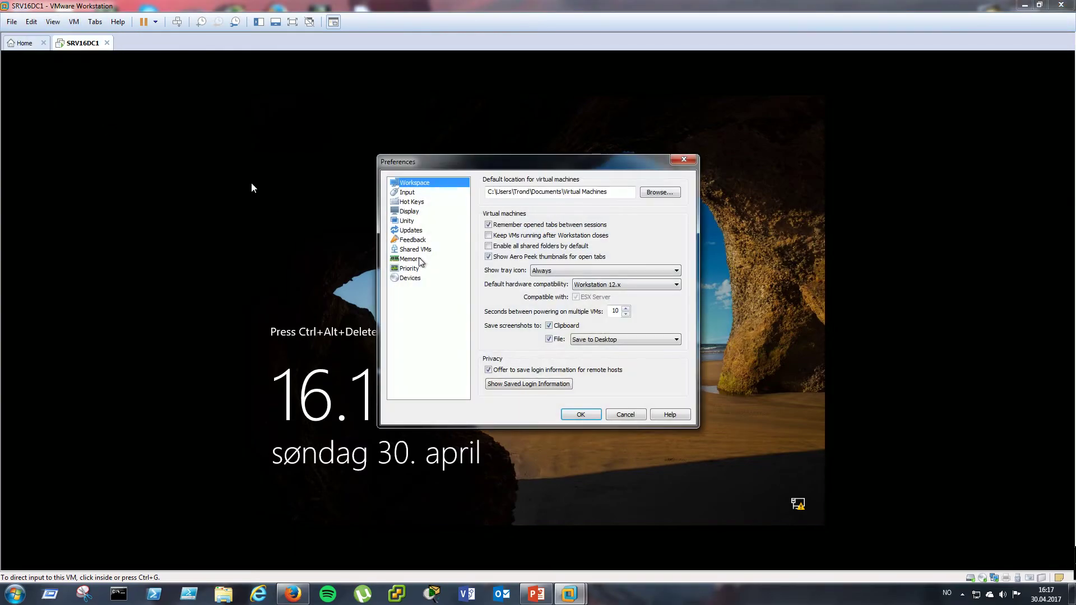
left_click(415, 193)
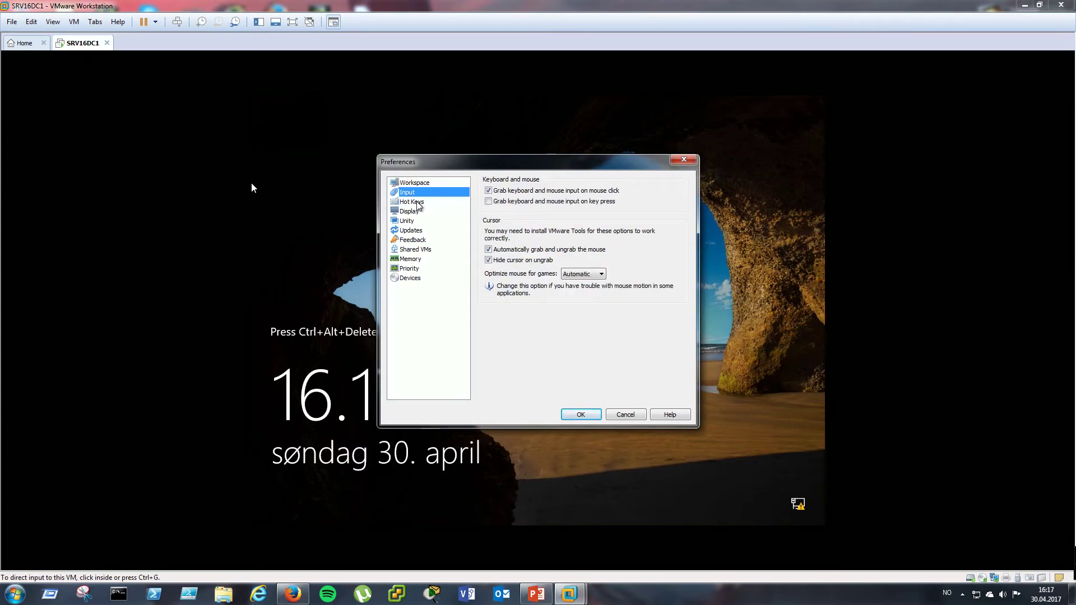
left_click(417, 203)
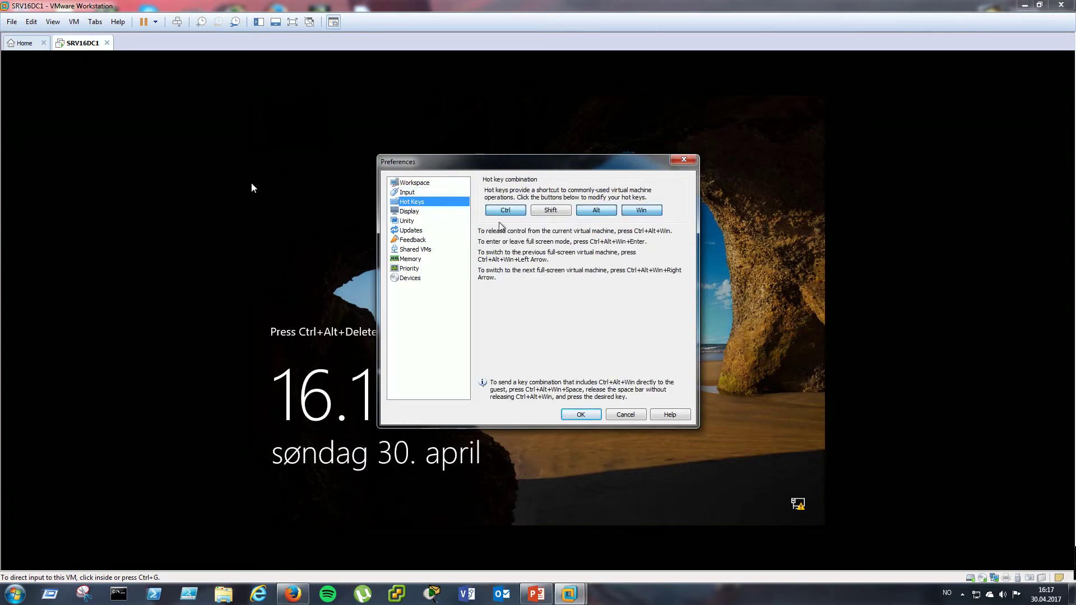
left_click(599, 210)
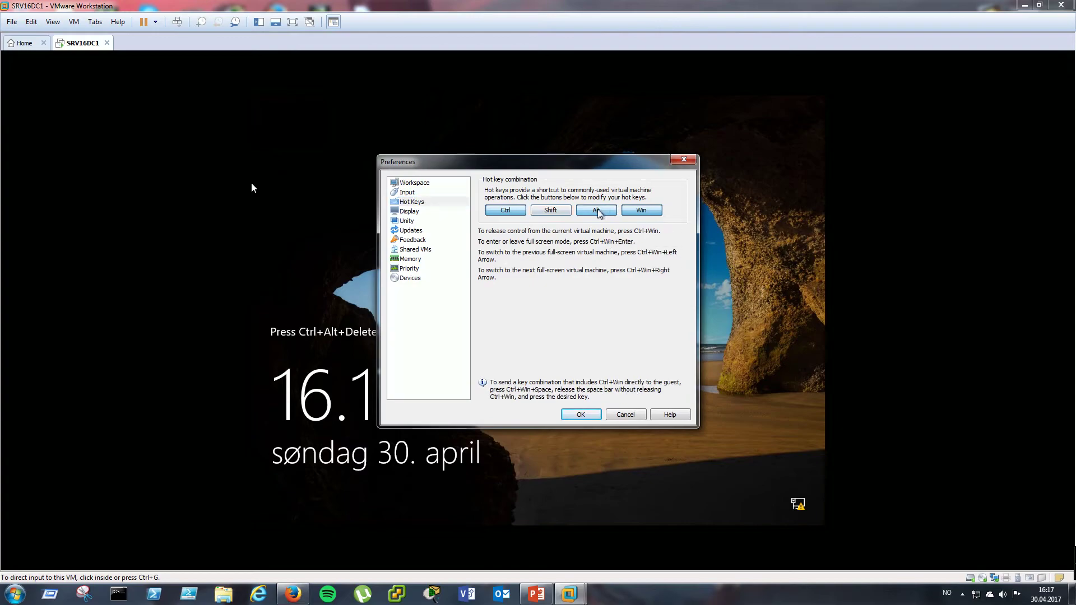
left_click(600, 213)
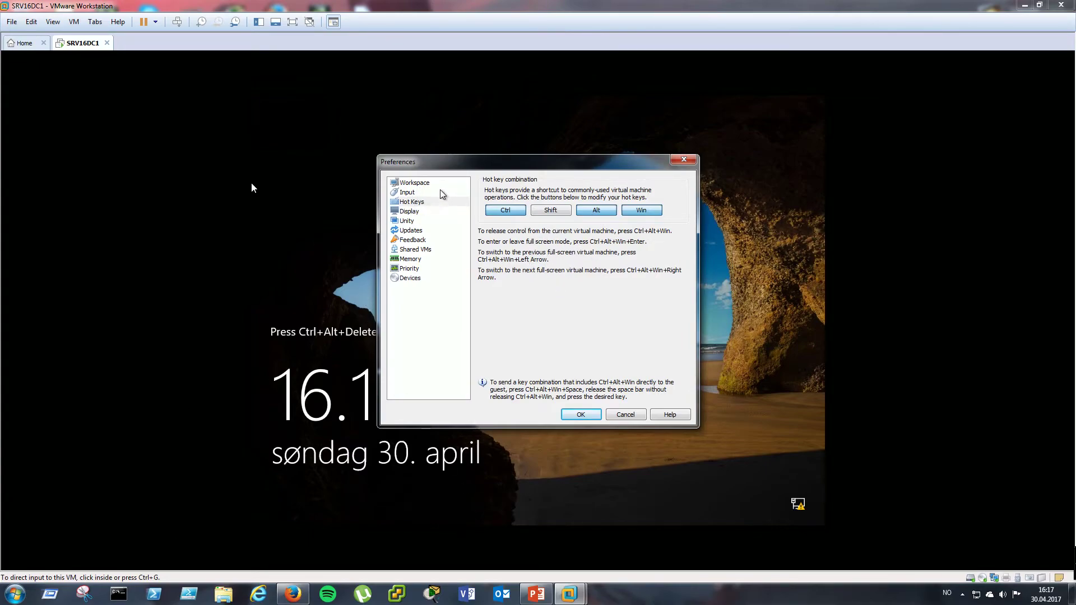
- Browse the Input, Hot Keys, Display, Unity, Workspace and Input preference pages
left_click(411, 193)
left_click(410, 203)
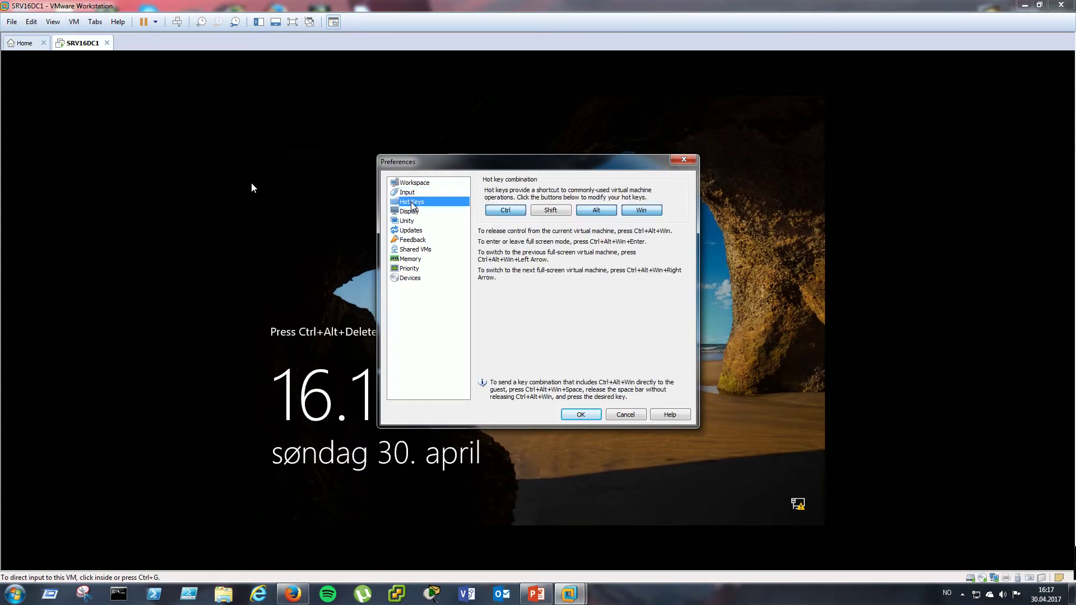
left_click(413, 212)
left_click(413, 222)
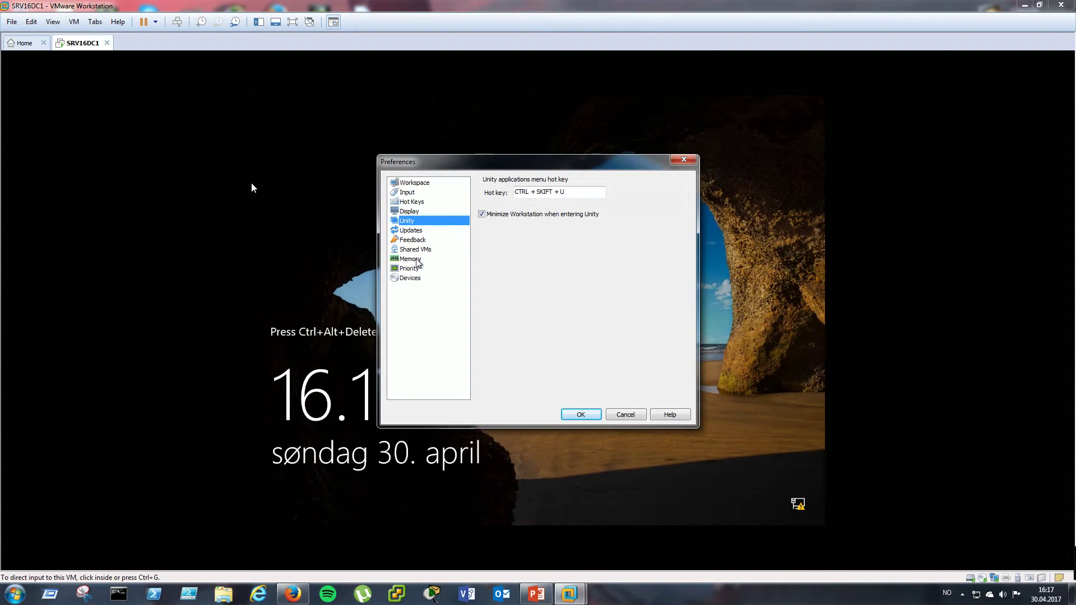
left_click(413, 183)
left_click(411, 193)
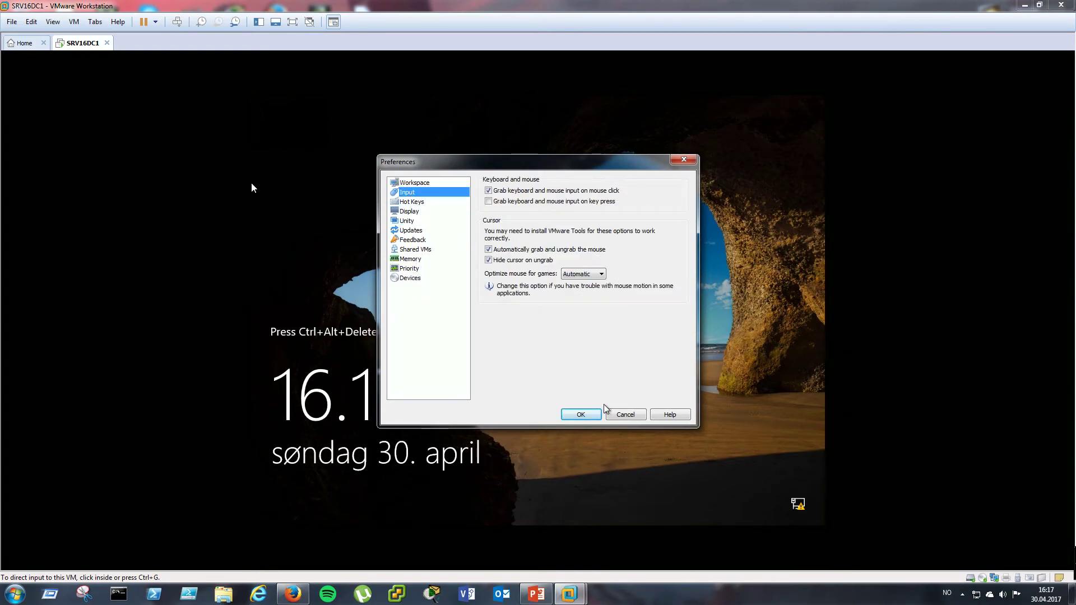
- Cancel Preferences and send Ctrl+Alt+Del to the guest to reach the Administrator sign-in
left_click(627, 415)
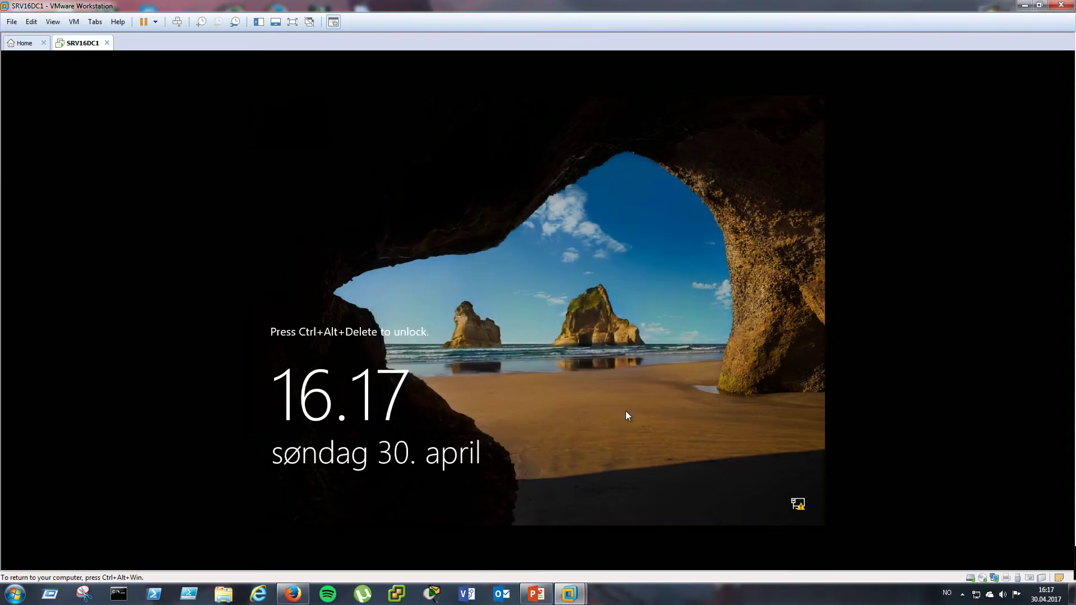
left_click(53, 21)
mouse_move(31, 26)
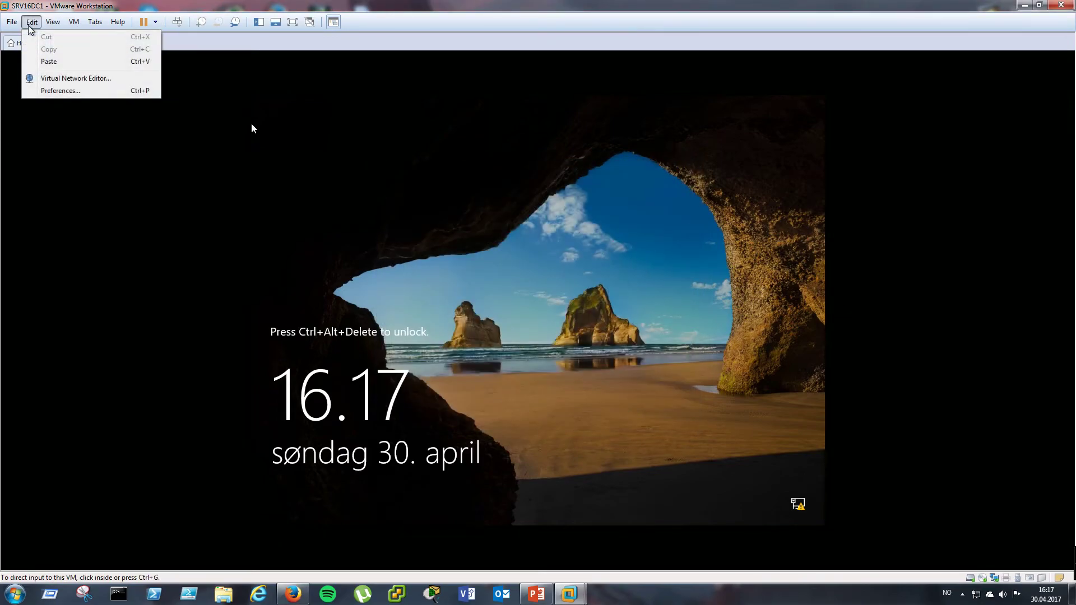
mouse_move(74, 22)
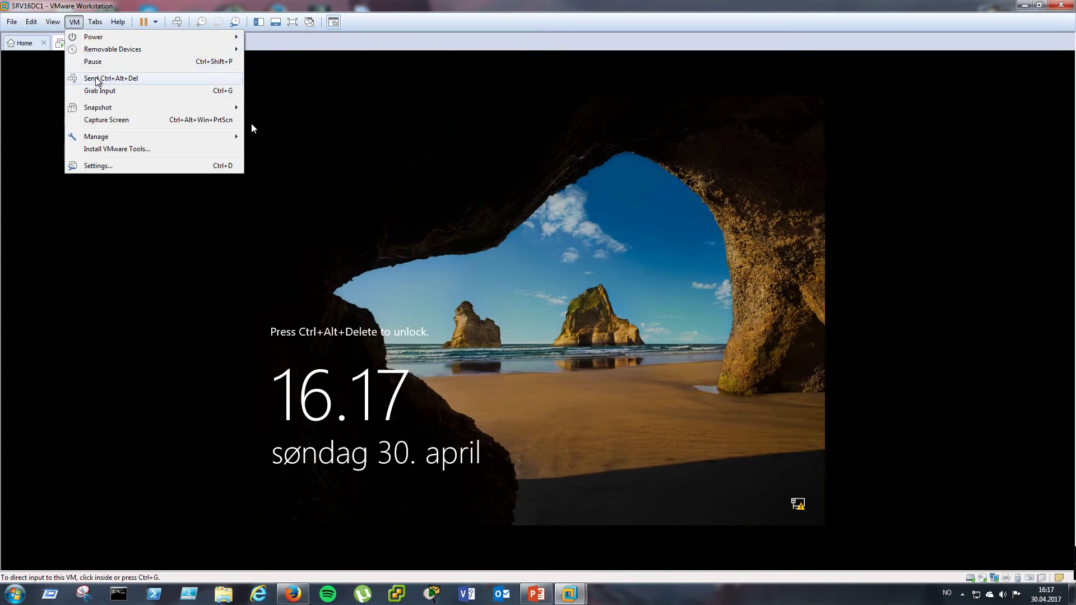
left_click(143, 84)
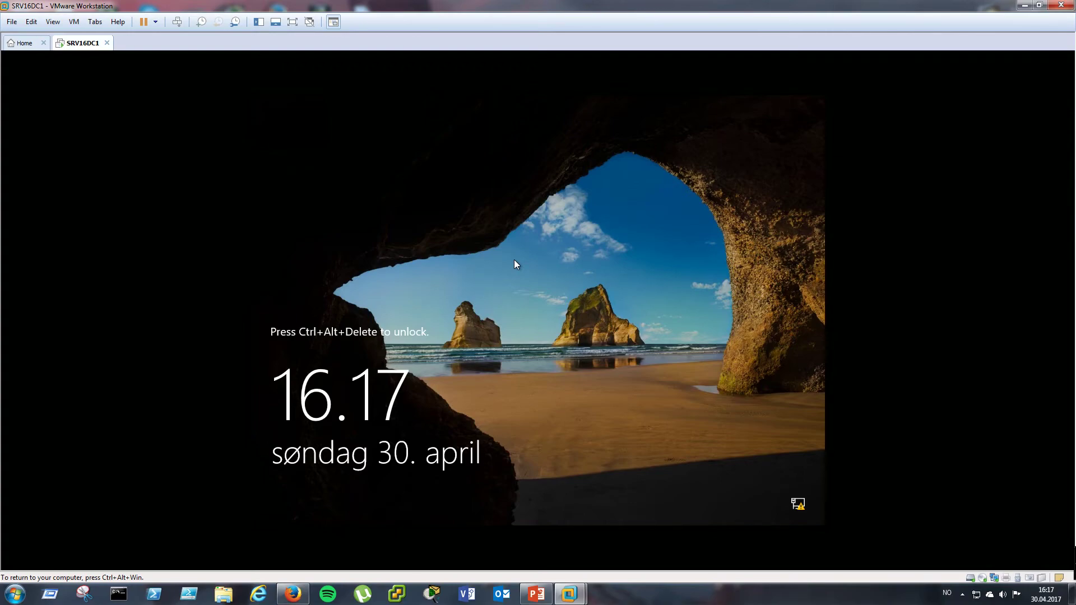
key("ctrl+alt+Delete")
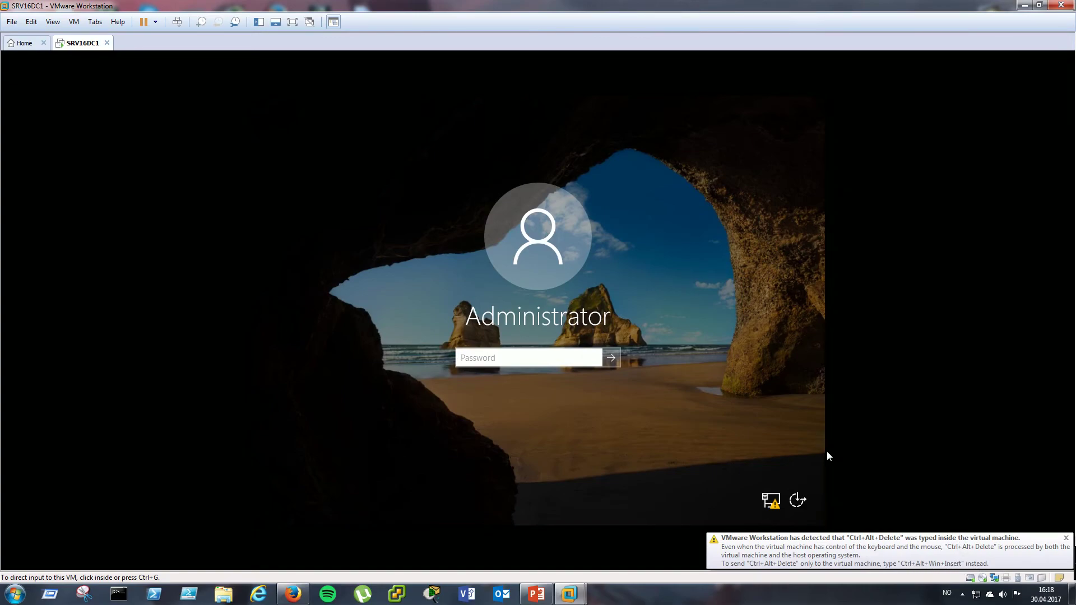
- Enter the Administrator password in the VM, verify it with the reveal icon, and submit
left_click(659, 241)
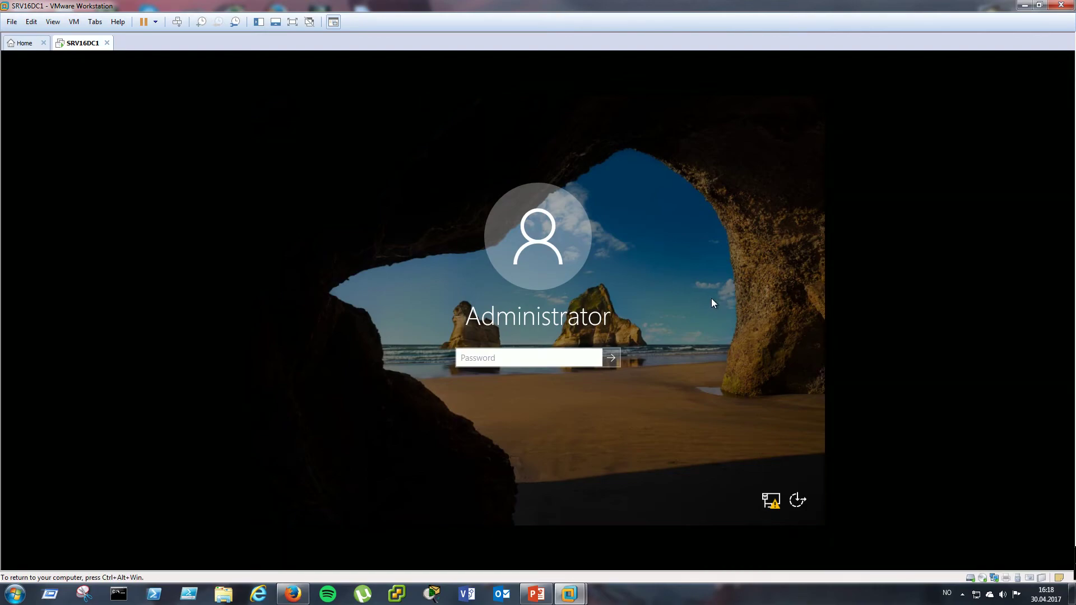
type("P@ssw0rd1")
left_click(594, 358)
left_click(610, 359)
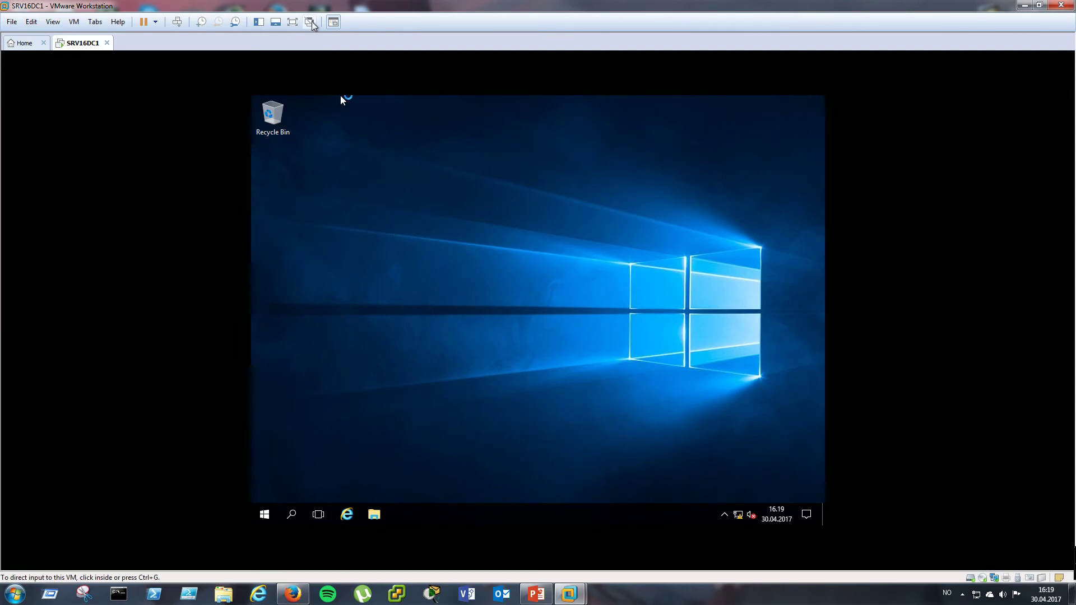
left_click(292, 22)
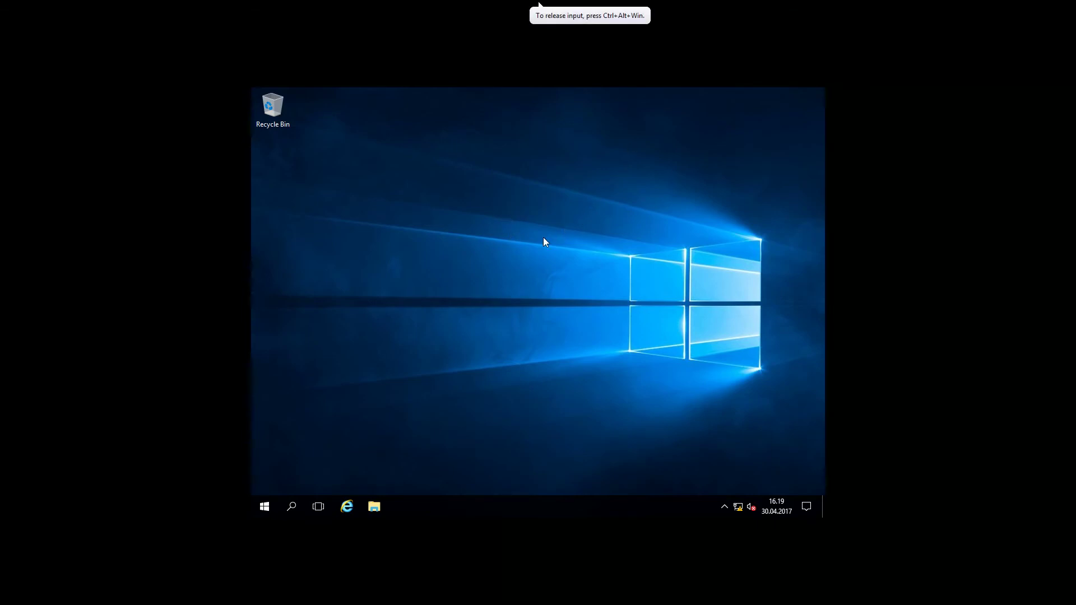
key("ctrl+alt+Return")
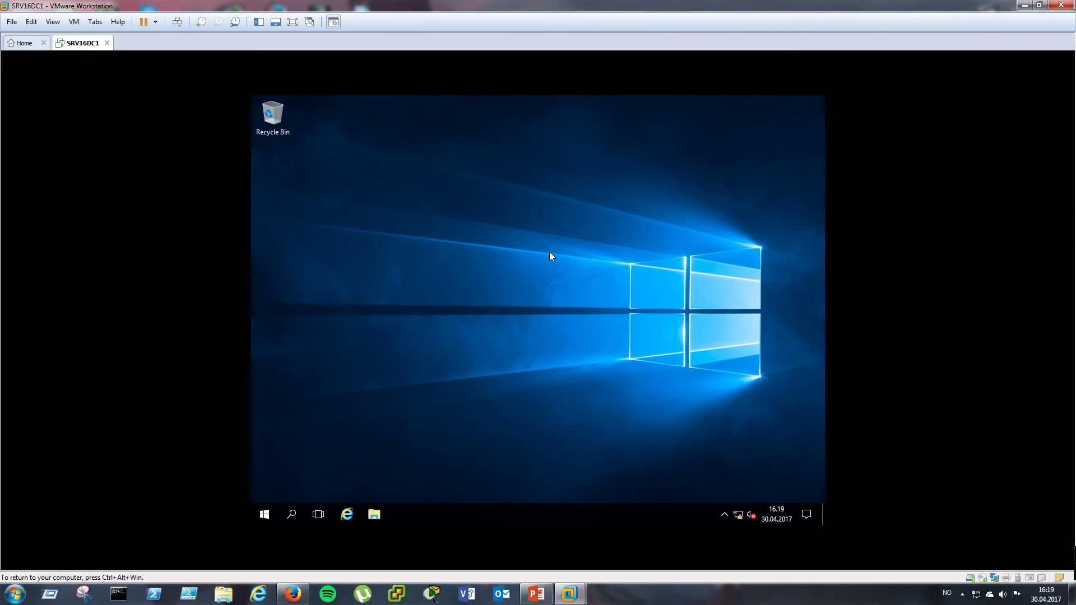
- Set the guest's resolution to 1920 × 1080 in Advanced display settings, apply it and keep the change
right_click(569, 222)
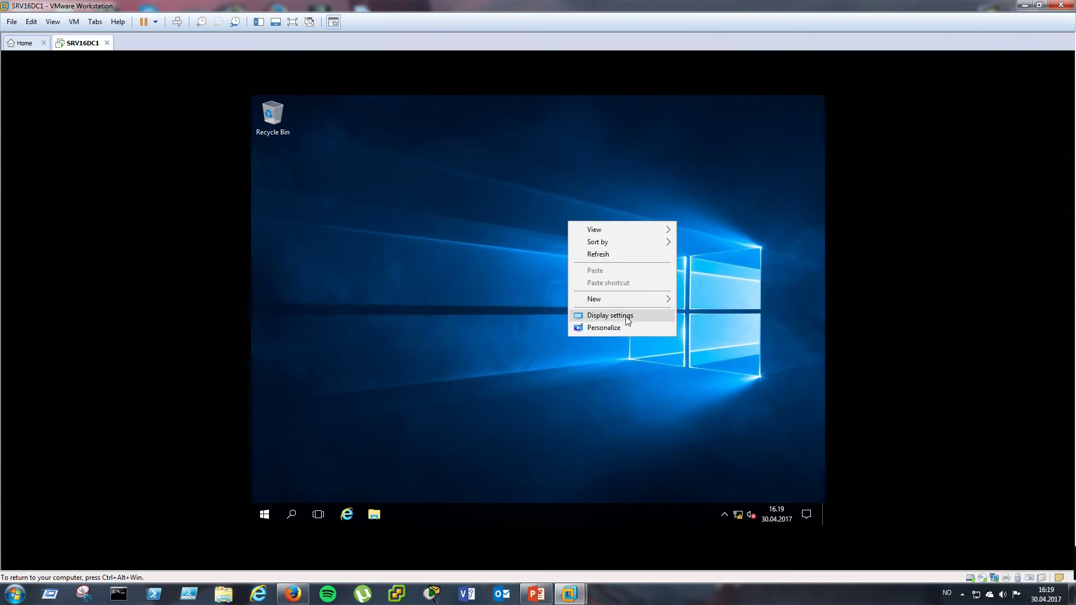
left_click(611, 316)
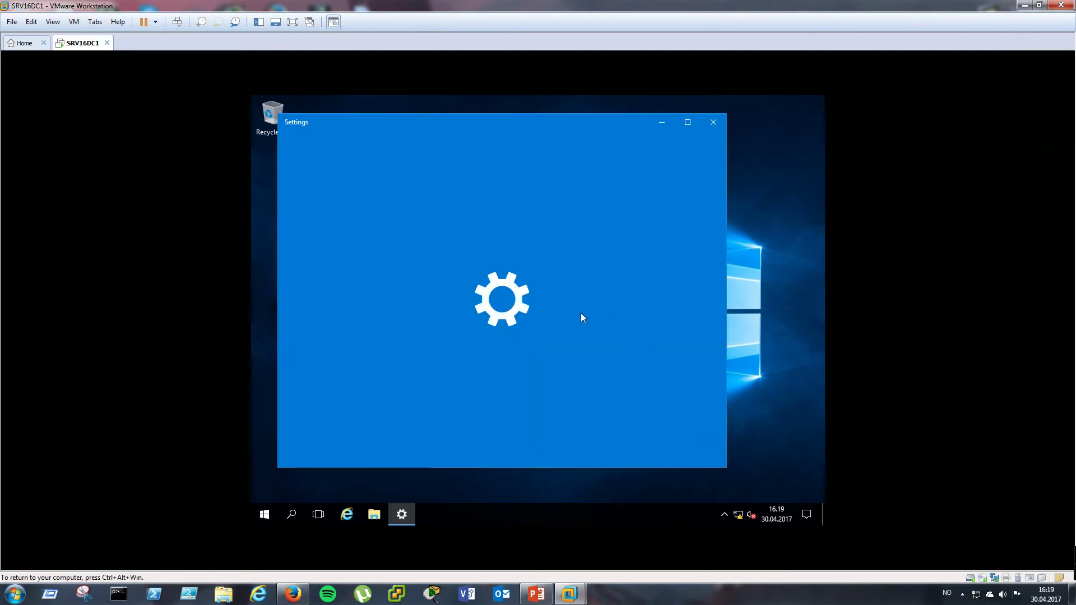
left_click(514, 443)
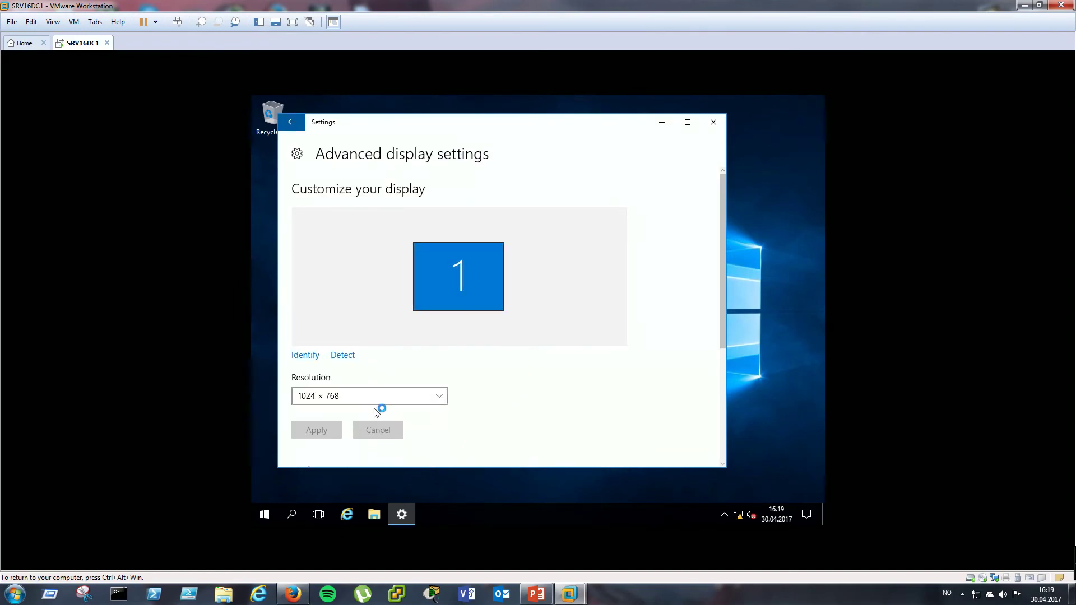
left_click(377, 401)
scroll(378, 402, "up", 3)
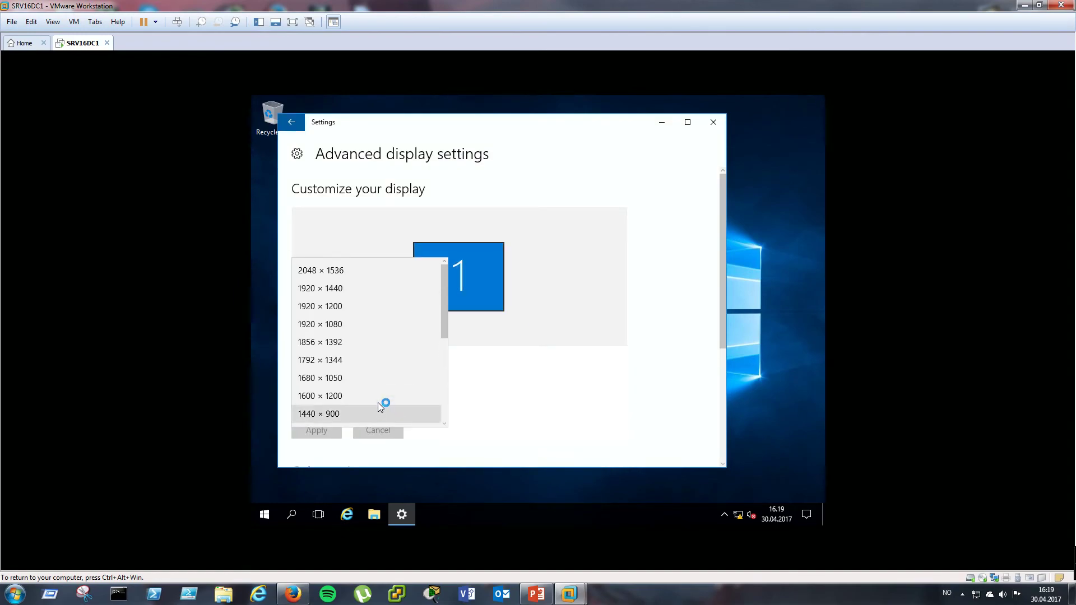
left_click(324, 323)
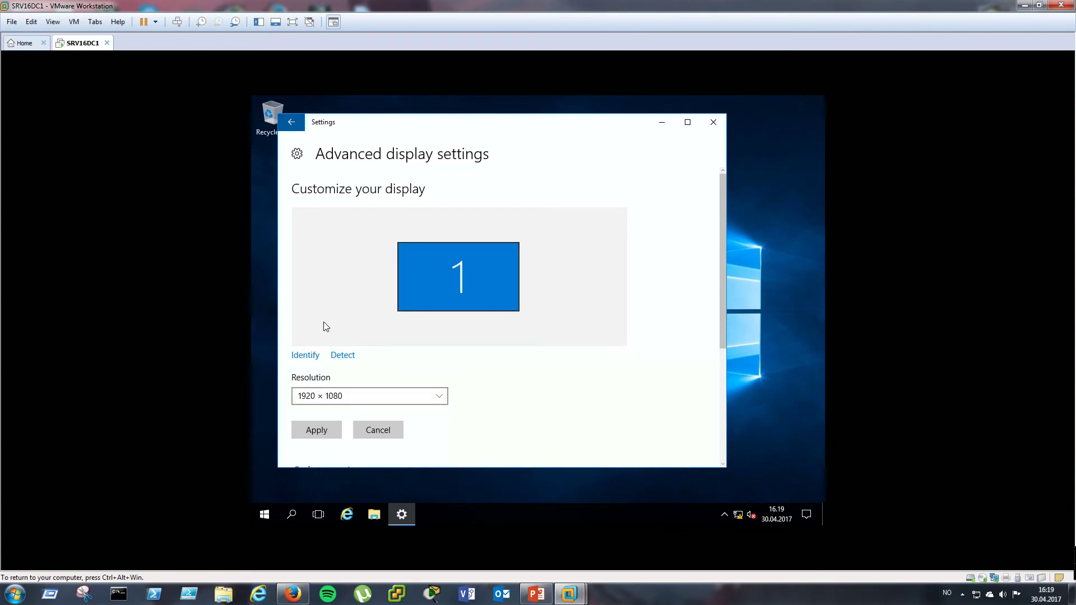
left_click(322, 426)
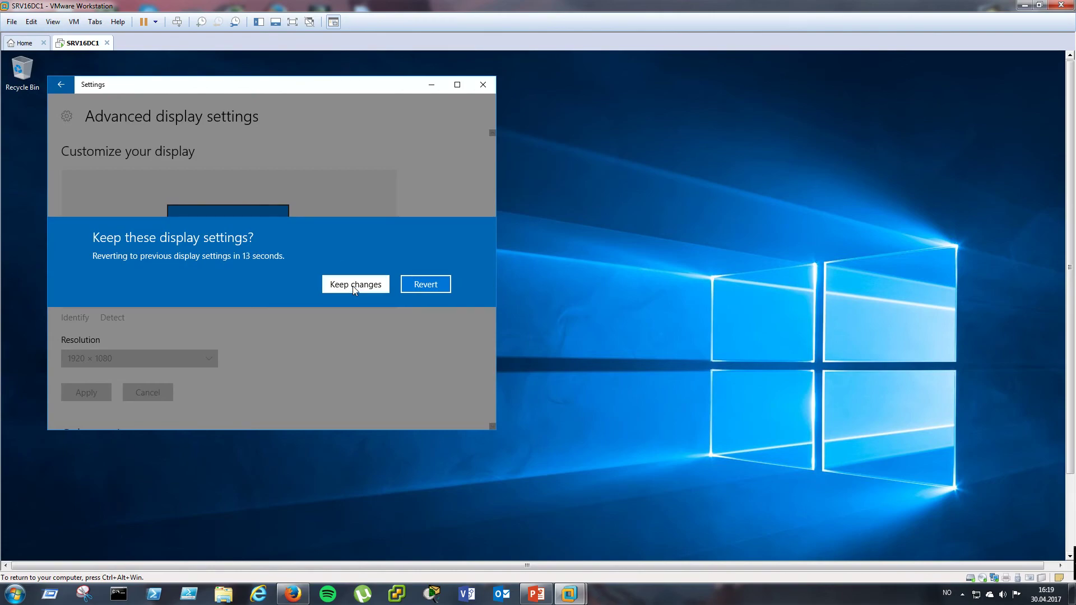
left_click(354, 285)
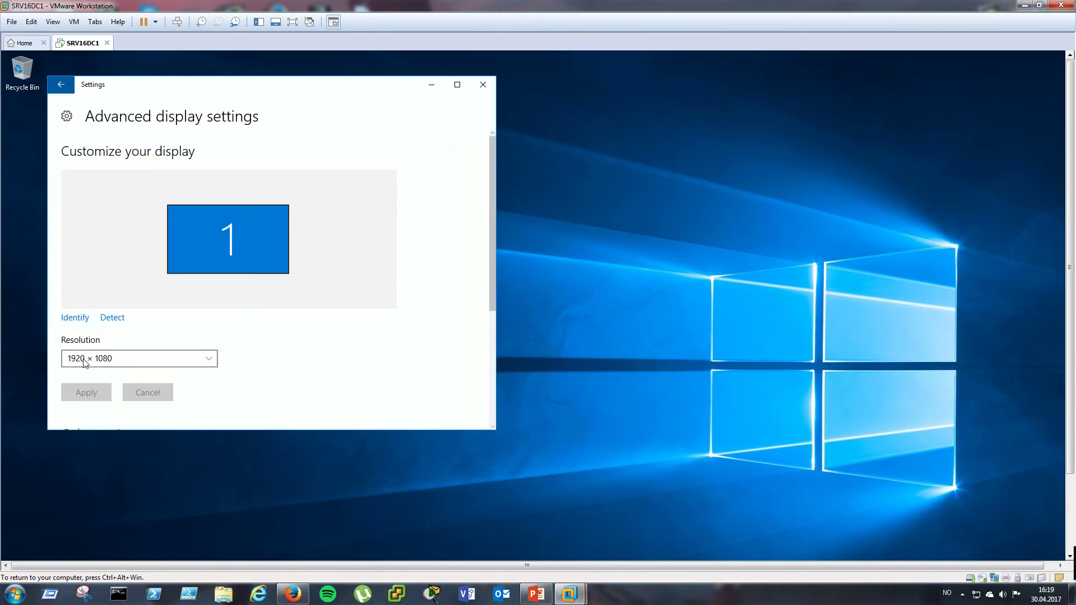
- Close Settings, then close Server Manager in full-screen view and return to windowed mode
left_click(483, 85)
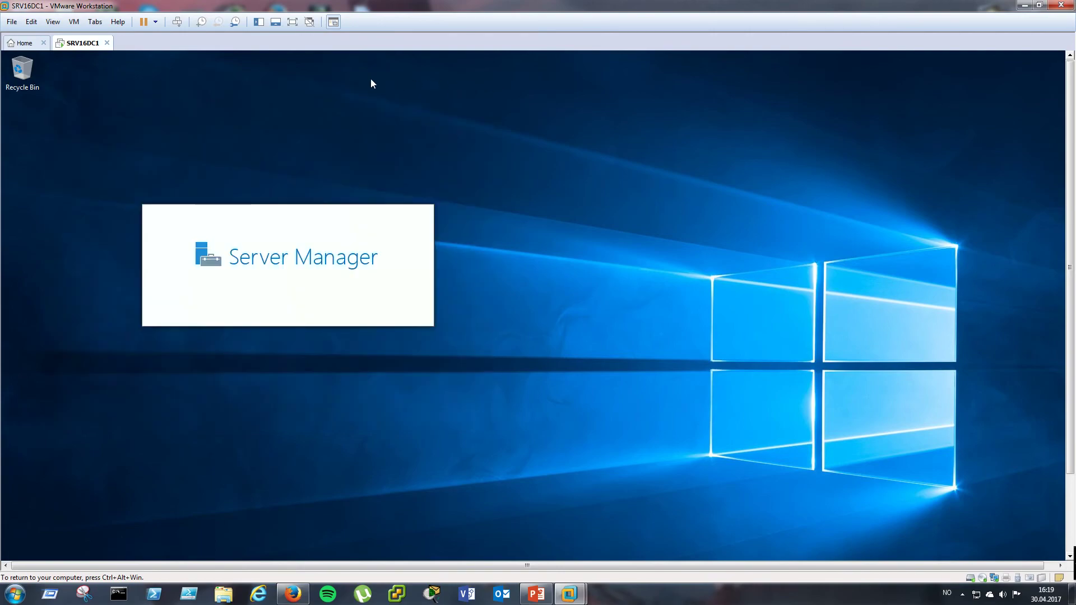
left_click(293, 22)
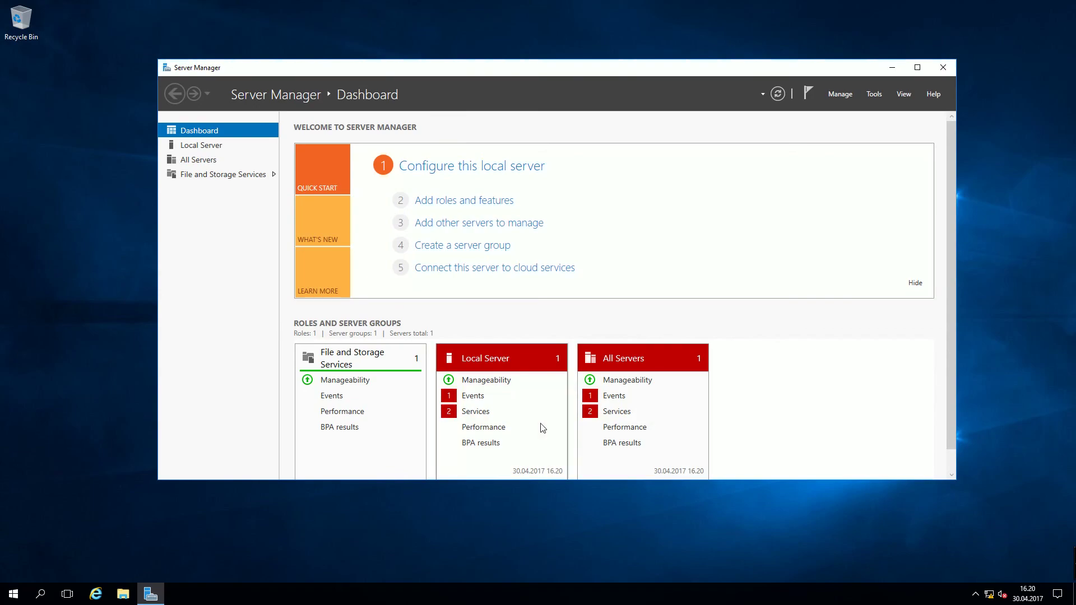
left_click(943, 68)
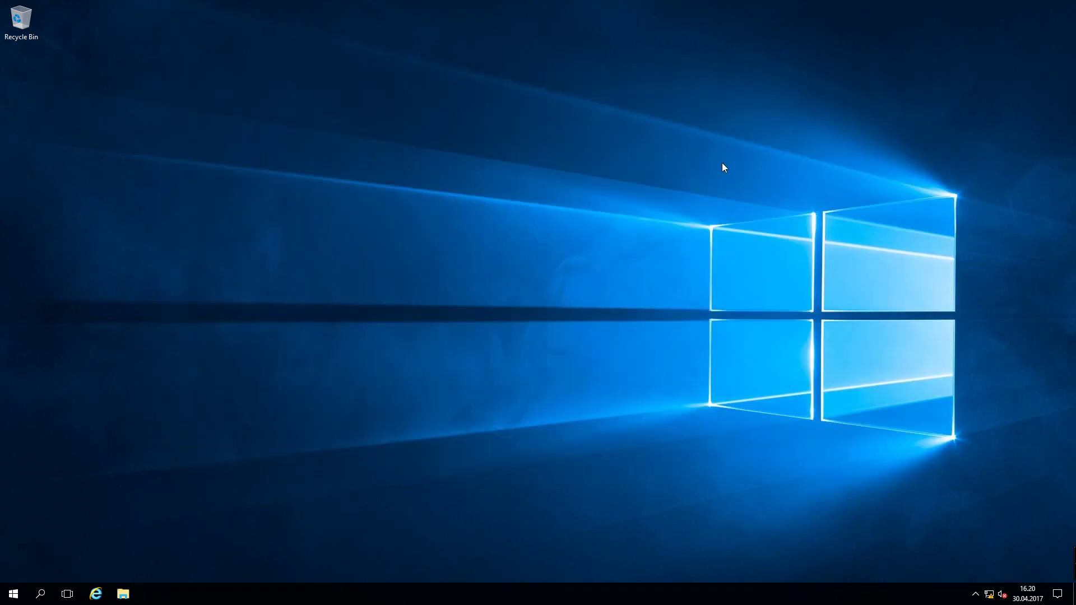
key("ctrl+alt+Return")
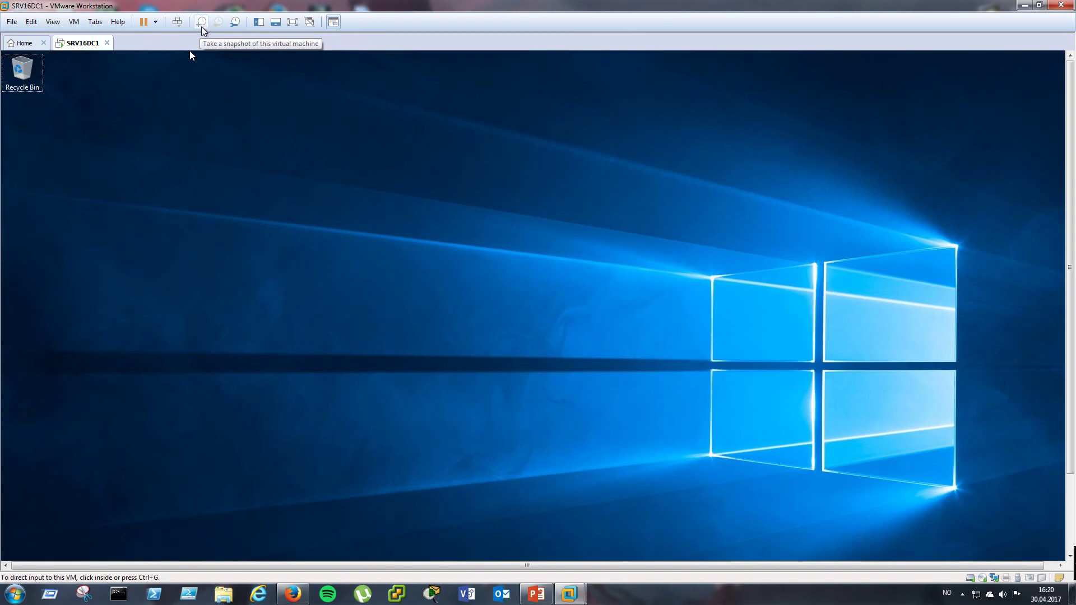
- Start a new snapshot and name it 'Fresh install'
left_click(202, 25)
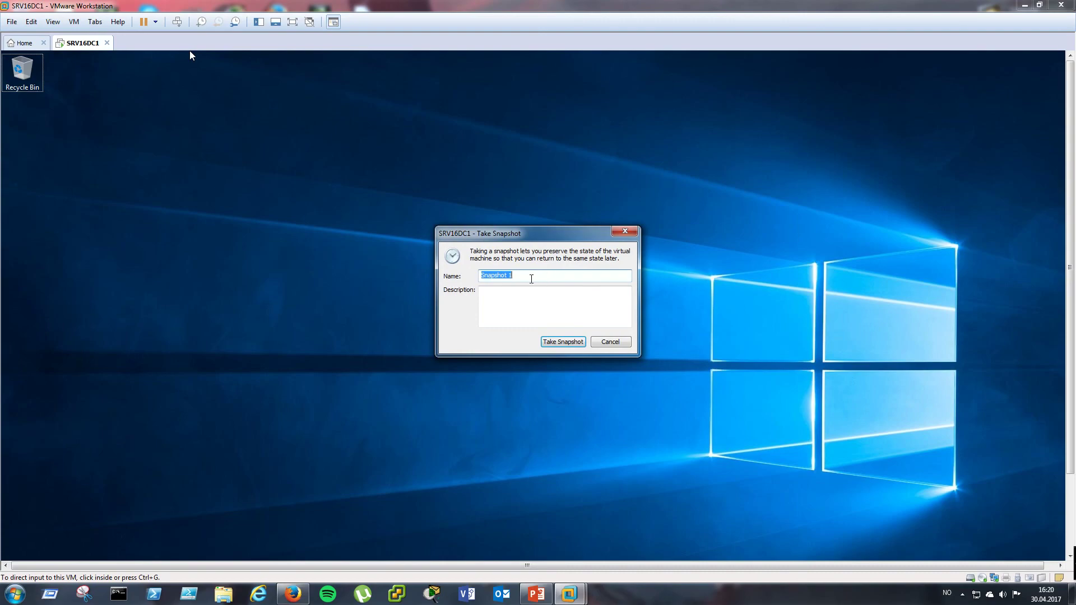
type("Cle")
key("BackSpace")
key("BackSpace")
key("BackSpace")
type("Fresh install")
- Set the snapshot description to 'Fresh install before configuring anything' and review the entered text
left_click(537, 302)
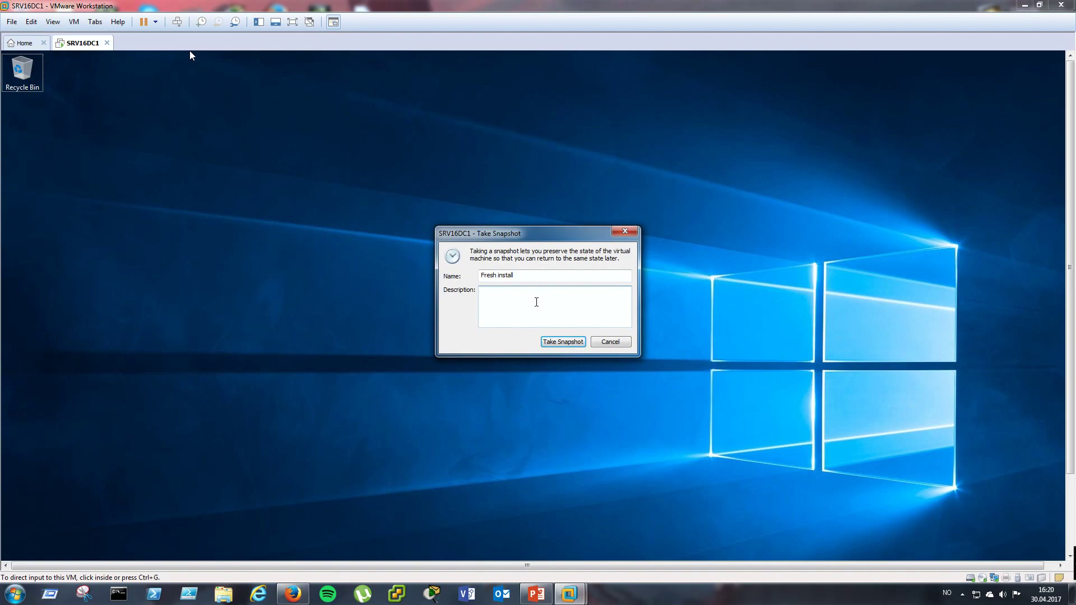
type("Fresh install before configuring anything")
key("ctrl+a")
left_click(603, 298)
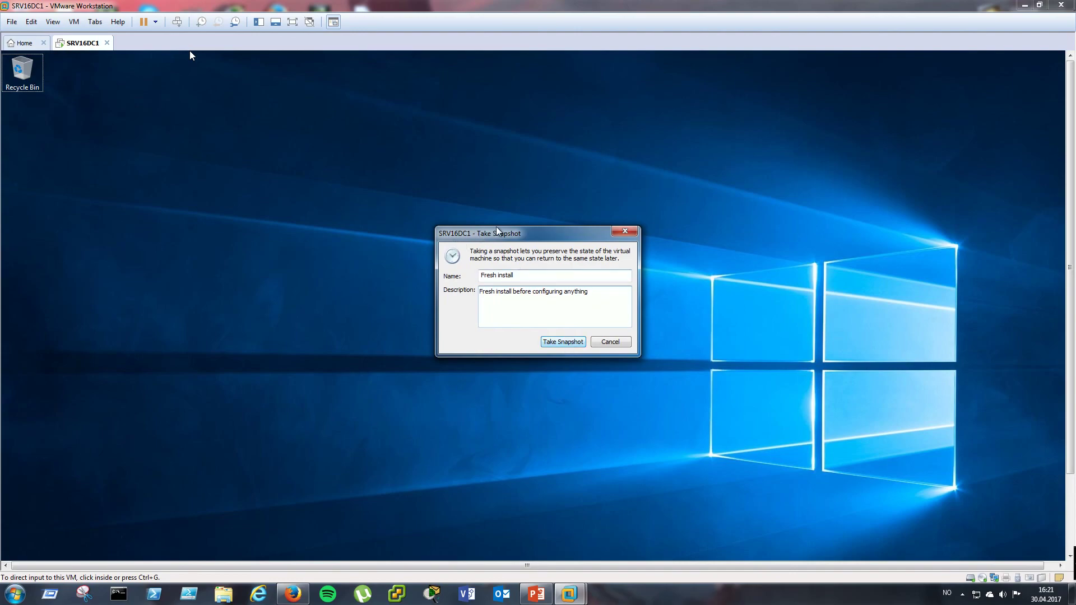
left_click_drag(592, 296, 474, 294)
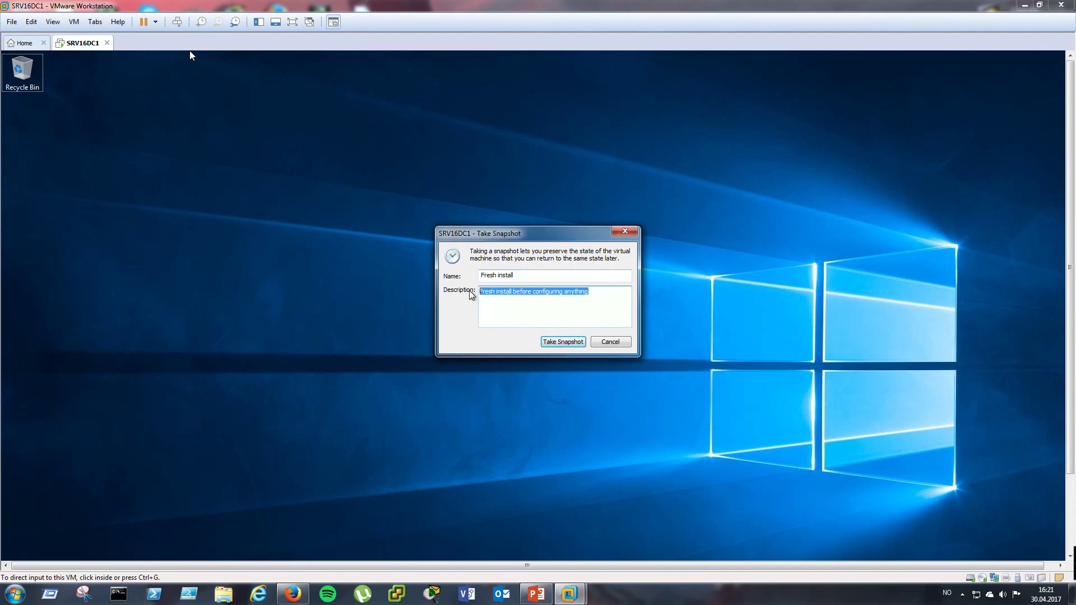
left_click(485, 298)
left_click_drag(486, 276, 523, 275)
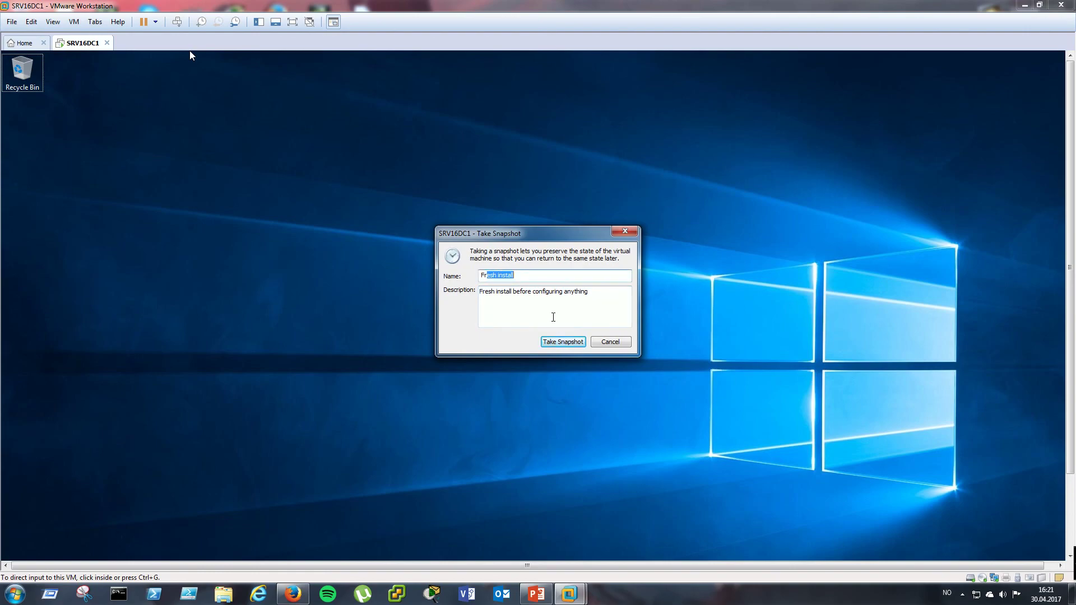
left_click(581, 294)
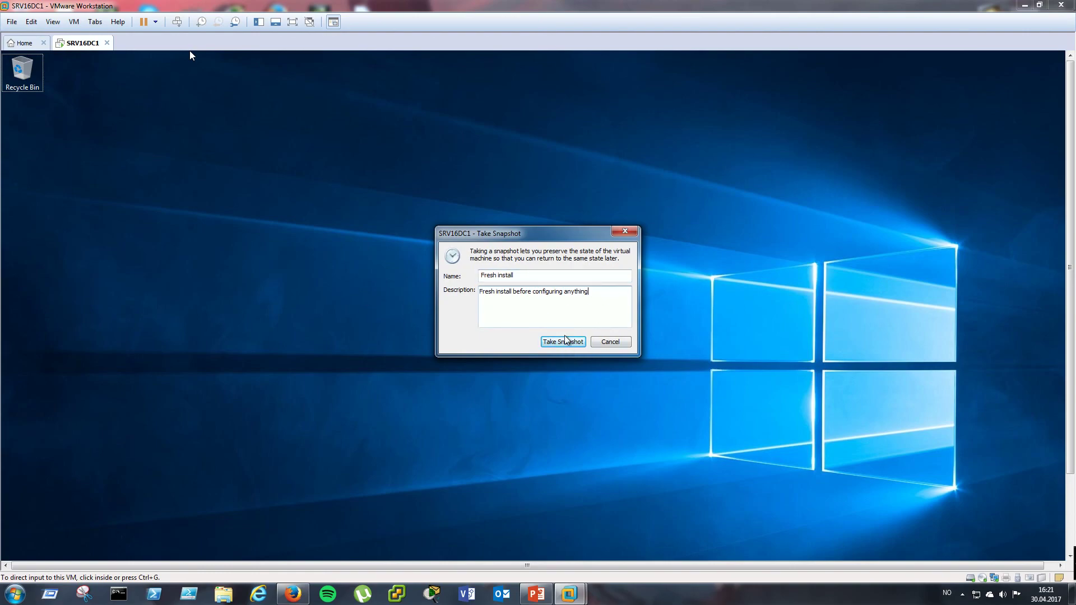